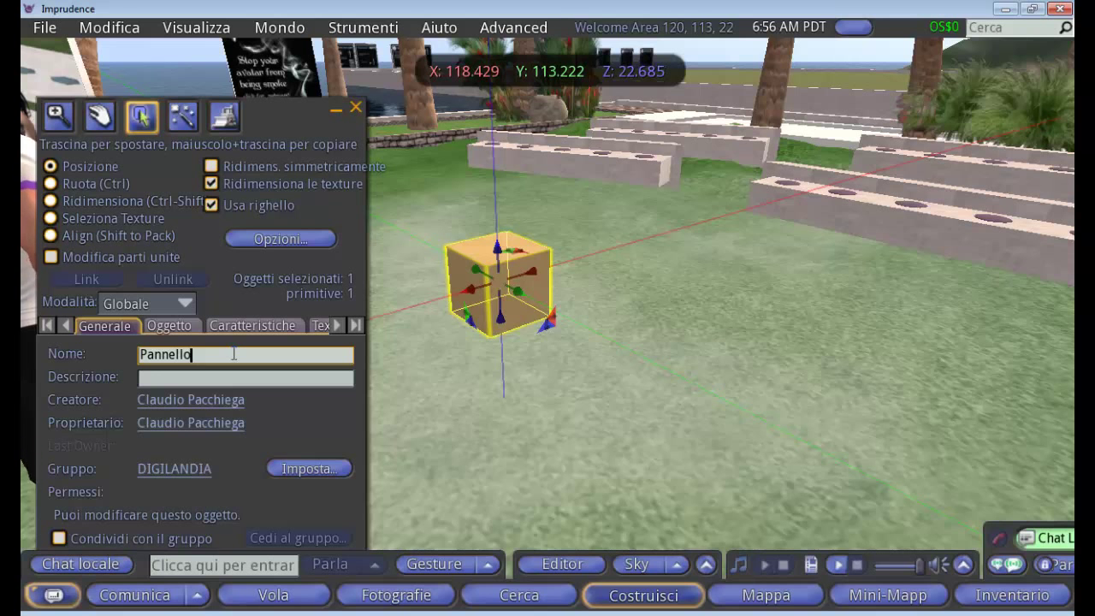
Step: Shift the cube along the Y axis to about 113.060 and name it Pannello
key(Tab)
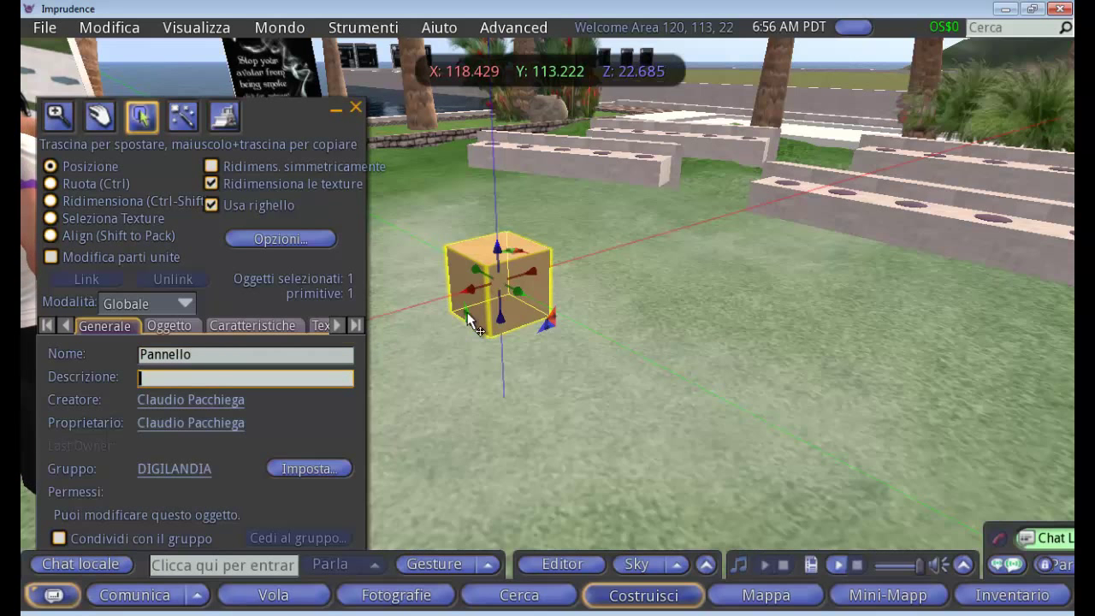
drag(526, 304, 507, 288)
click(231, 358)
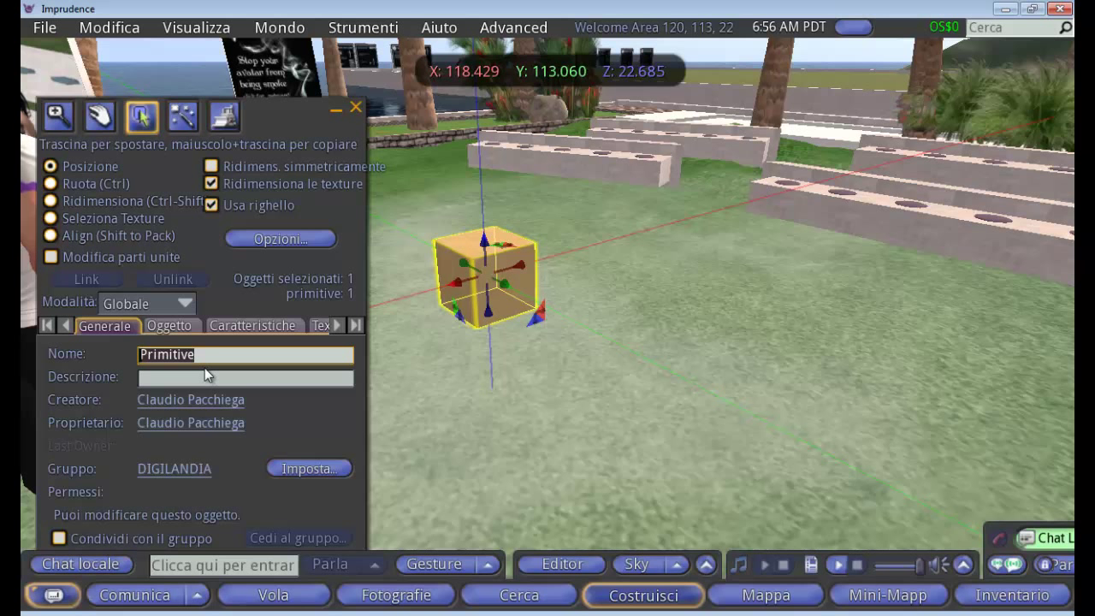
text(Pannello)
key(Tab)
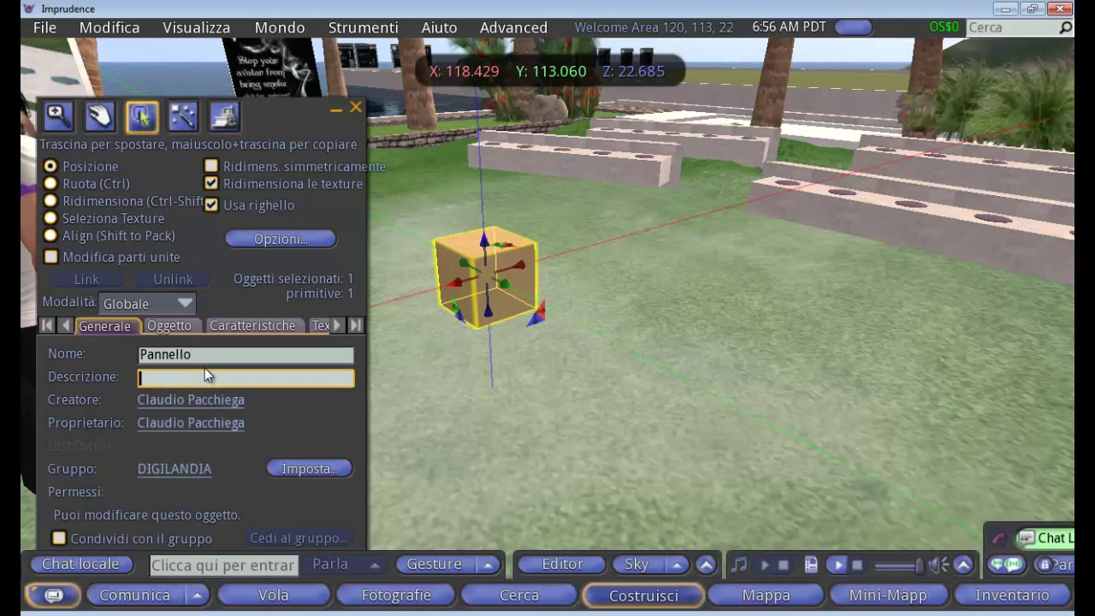
Step: Reopen the cube for editing and move it along the Y axis to about 113.558
click(355, 110)
right_click(455, 254)
click(490, 295)
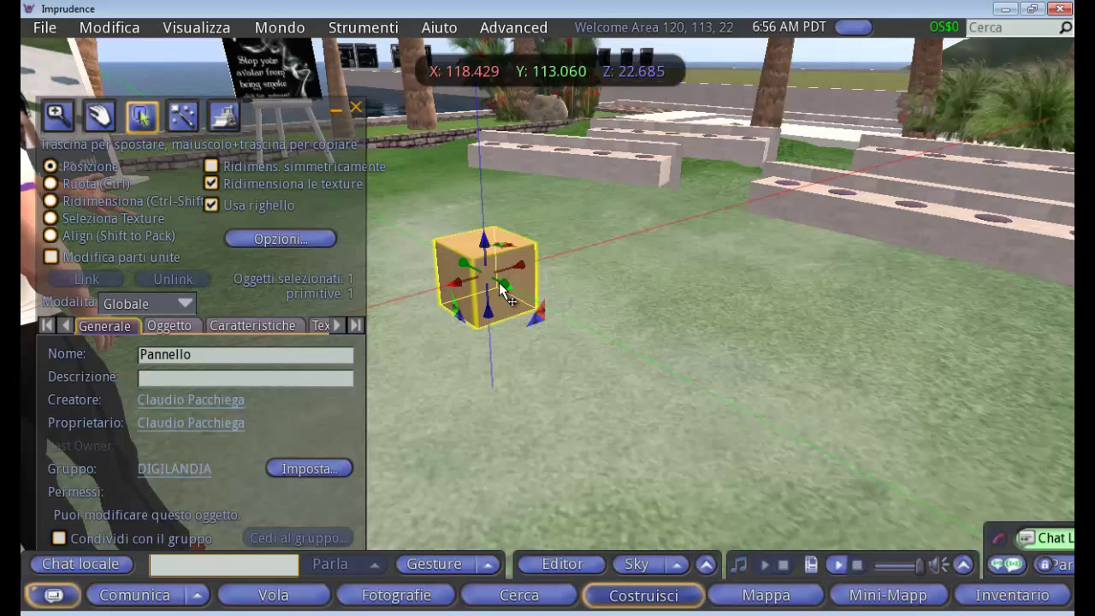
drag(505, 289, 560, 308)
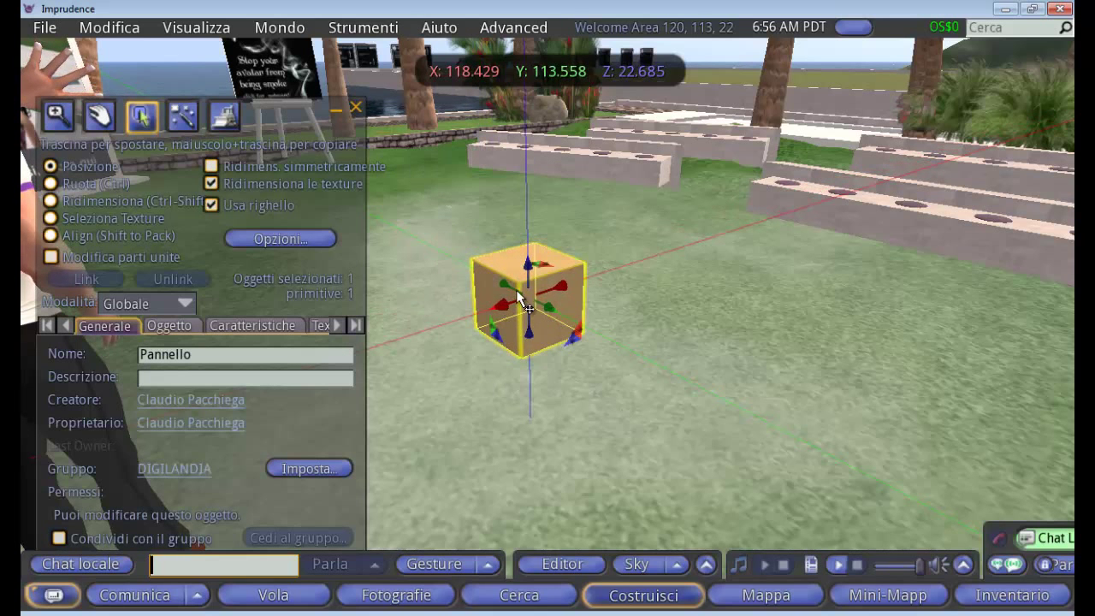
Step: Try rotating the cube slightly about its vertical axis and undo the rotation
key(ctrl+shift)
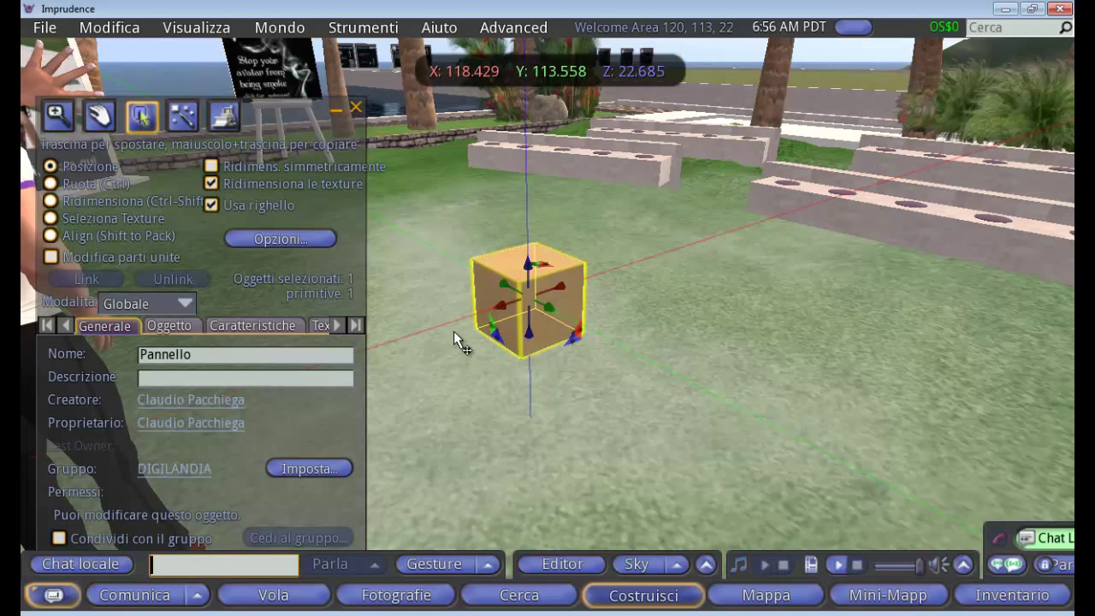
key(ctrl)
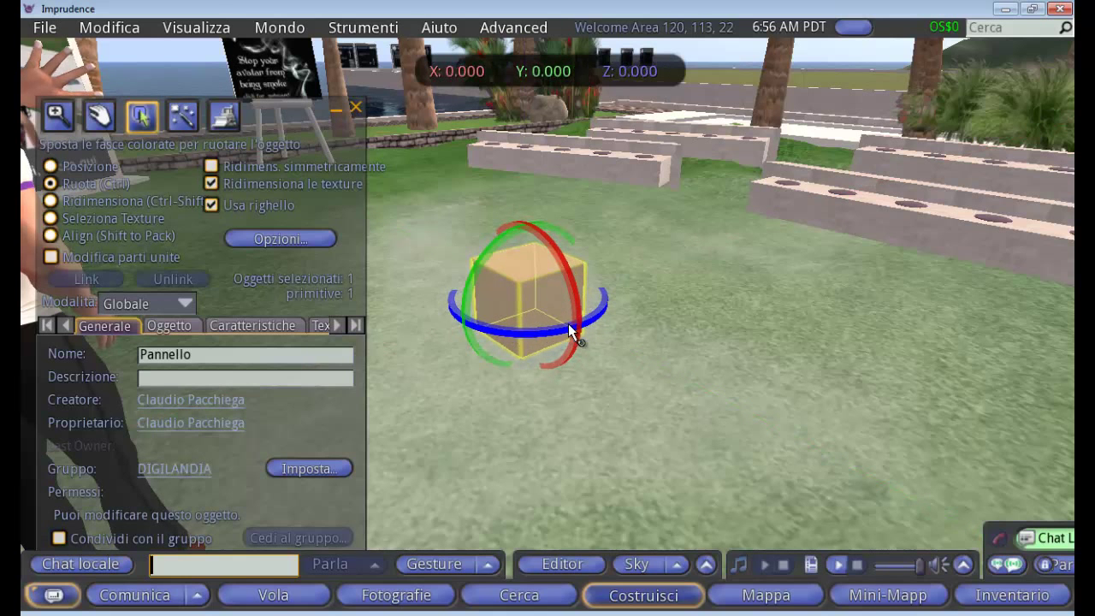
drag(542, 335, 570, 327)
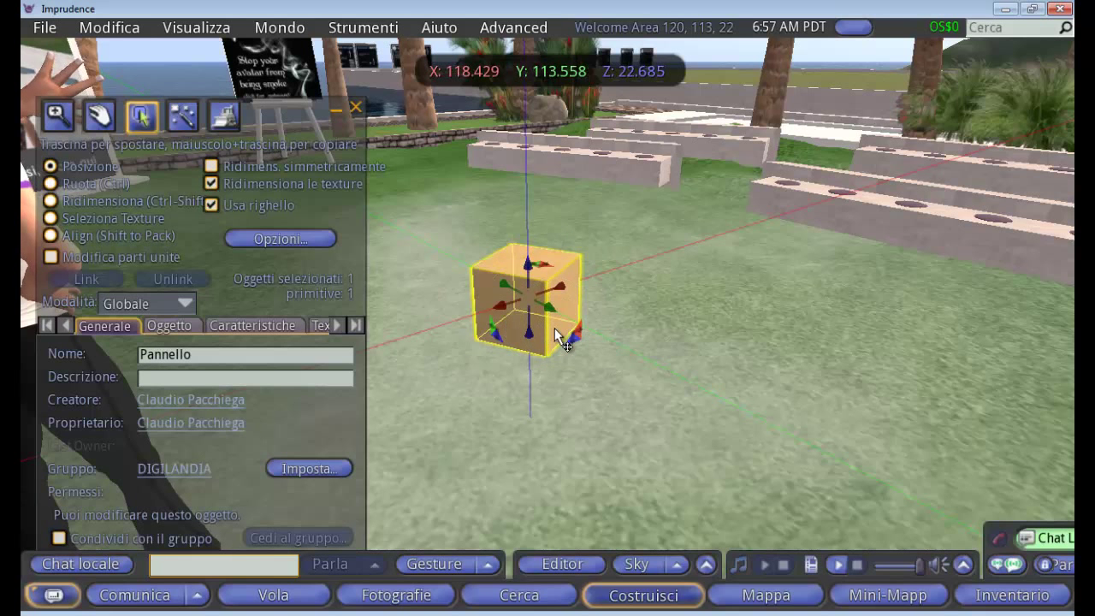
key(ctrl)
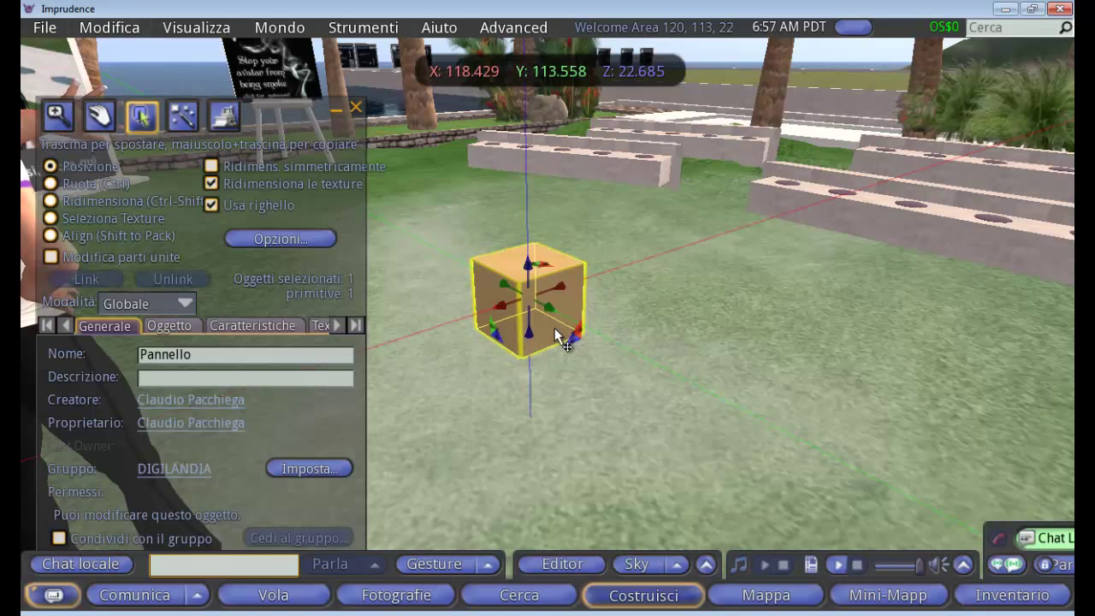
Step: Resize the cube into a thin upright panel of about 0.001 in X, 2.092 in Y and 1.453 in Z
key(ctrl)
key(ctrl+shift)
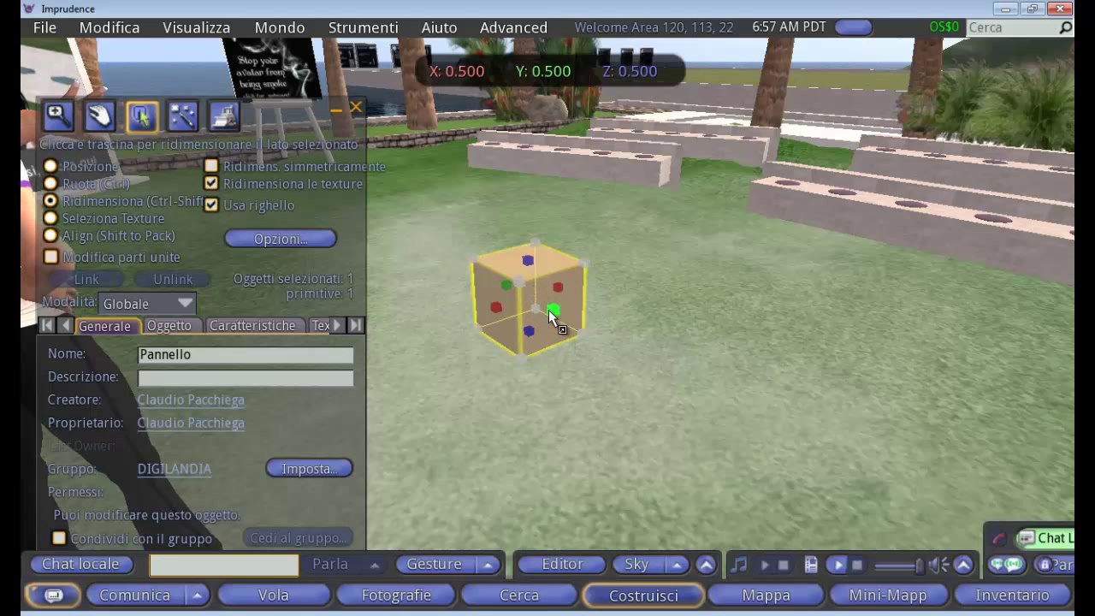
drag(549, 310, 804, 474)
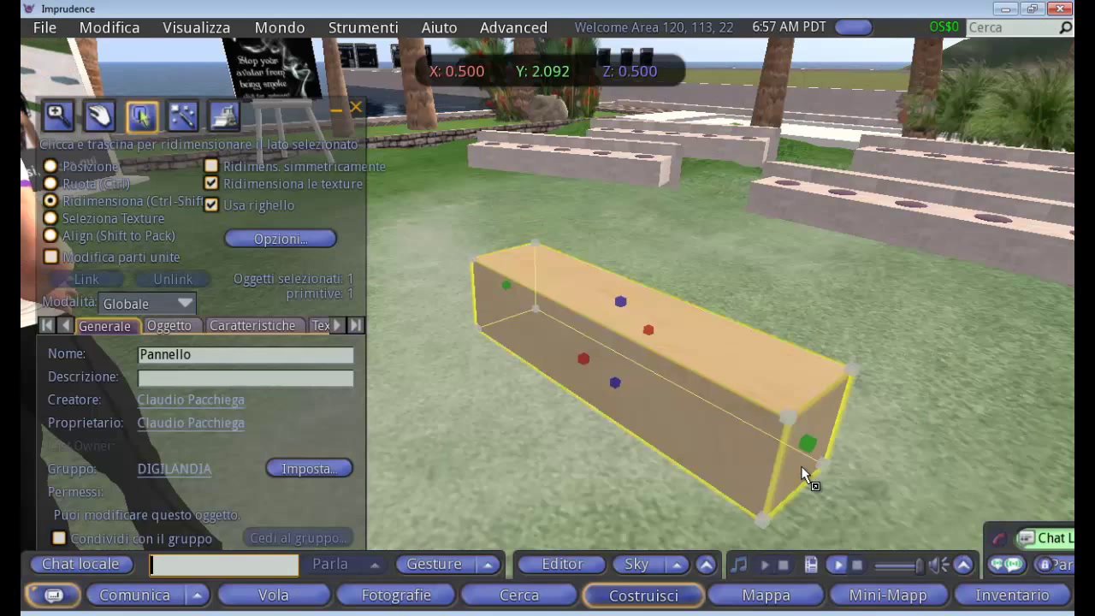
drag(628, 308, 663, 106)
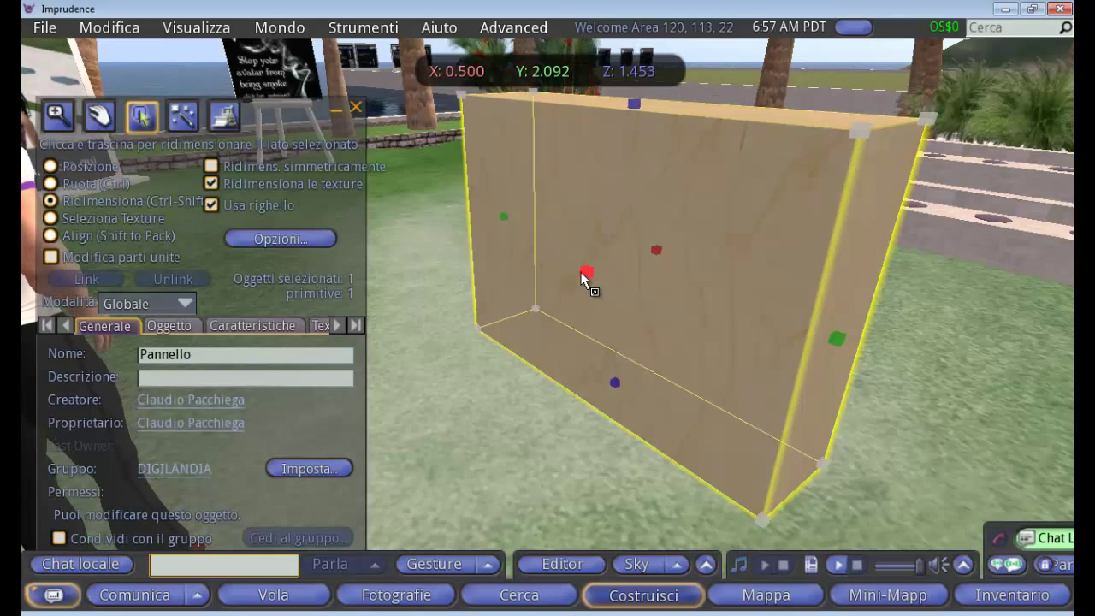
drag(582, 274, 689, 274)
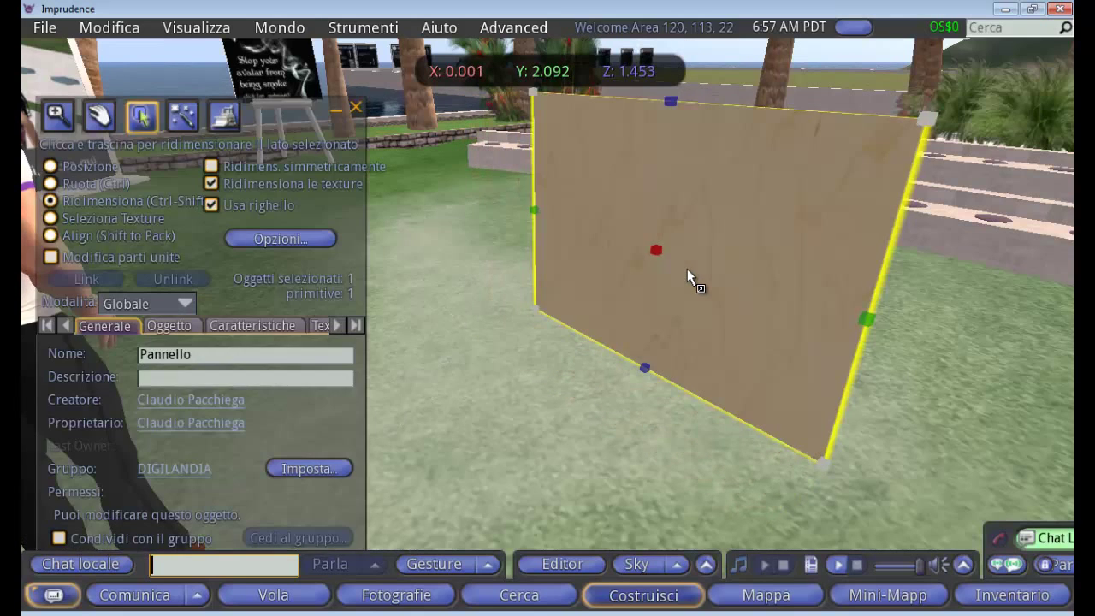
Step: Replace the panel's wood texture with the blank (Vuoto) texture and finish editing the object
alt+drag(753, 288, 548, 317)
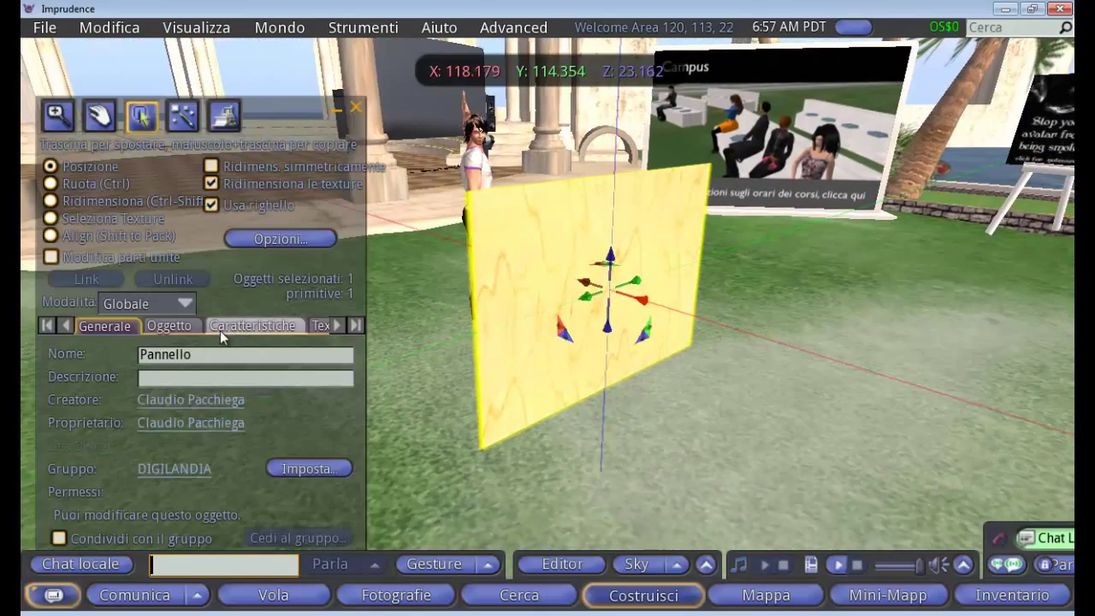
click(312, 328)
click(92, 395)
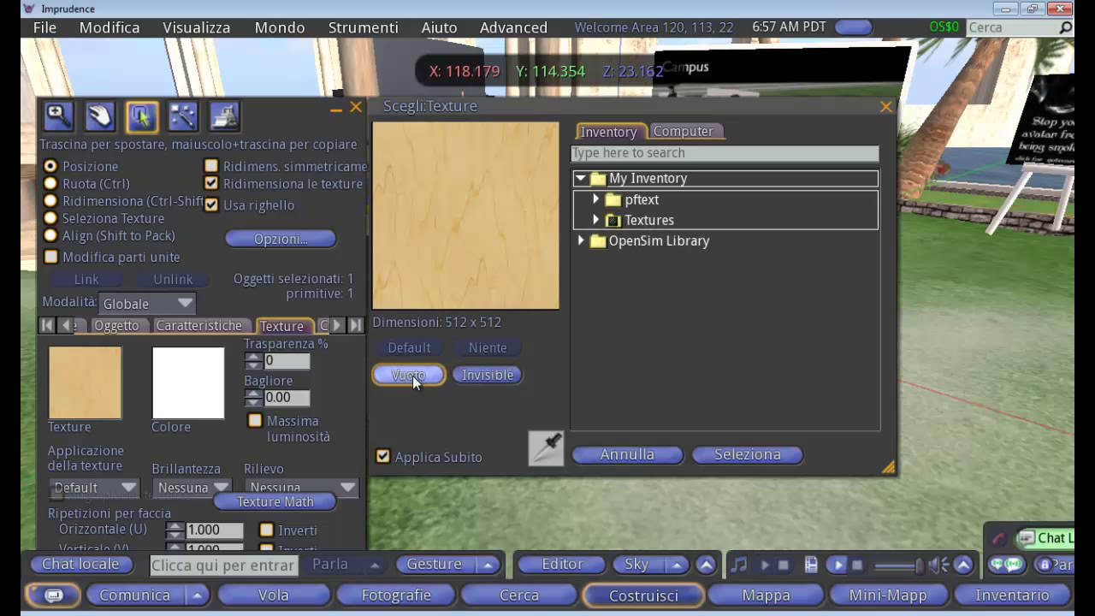
click(412, 375)
click(725, 451)
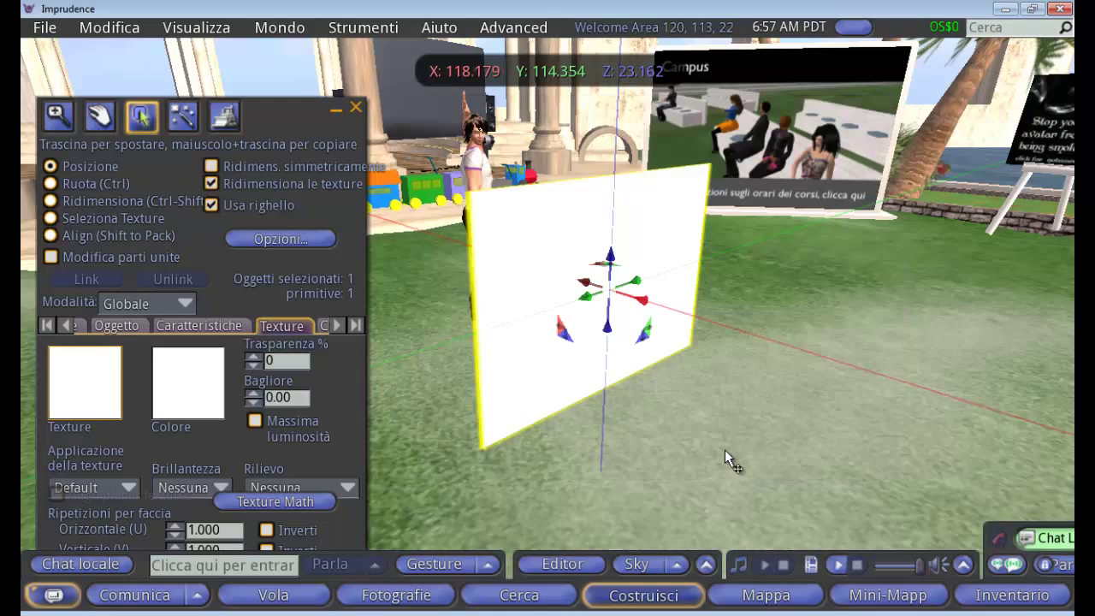
key(Escape)
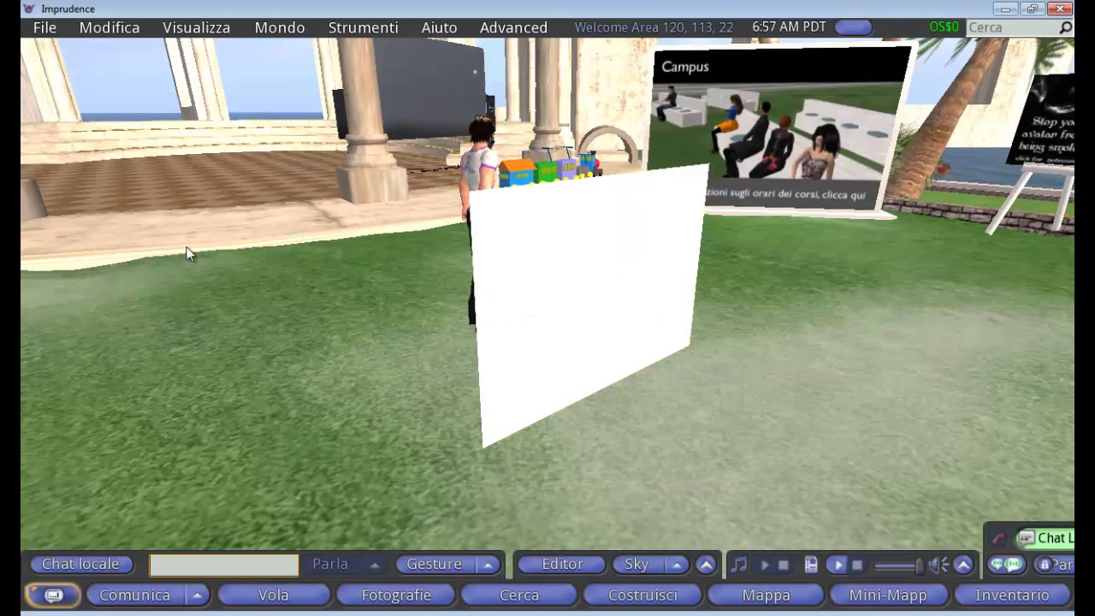
Step: Start a free image upload and choose the file c:\chiesa.jpg
click(44, 28)
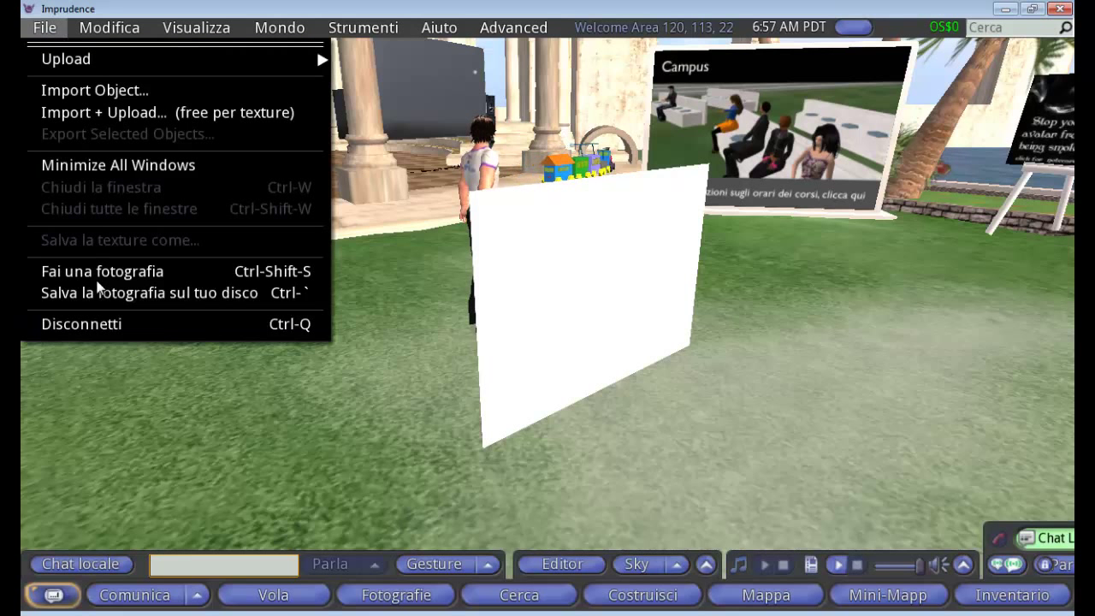
mouse_move(125, 64)
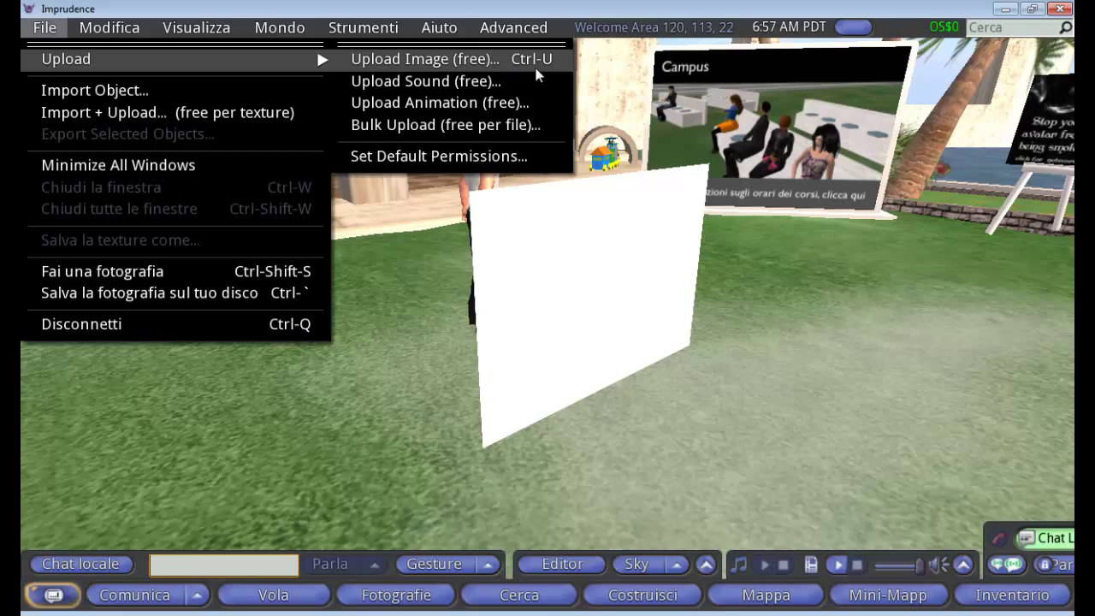
click(648, 449)
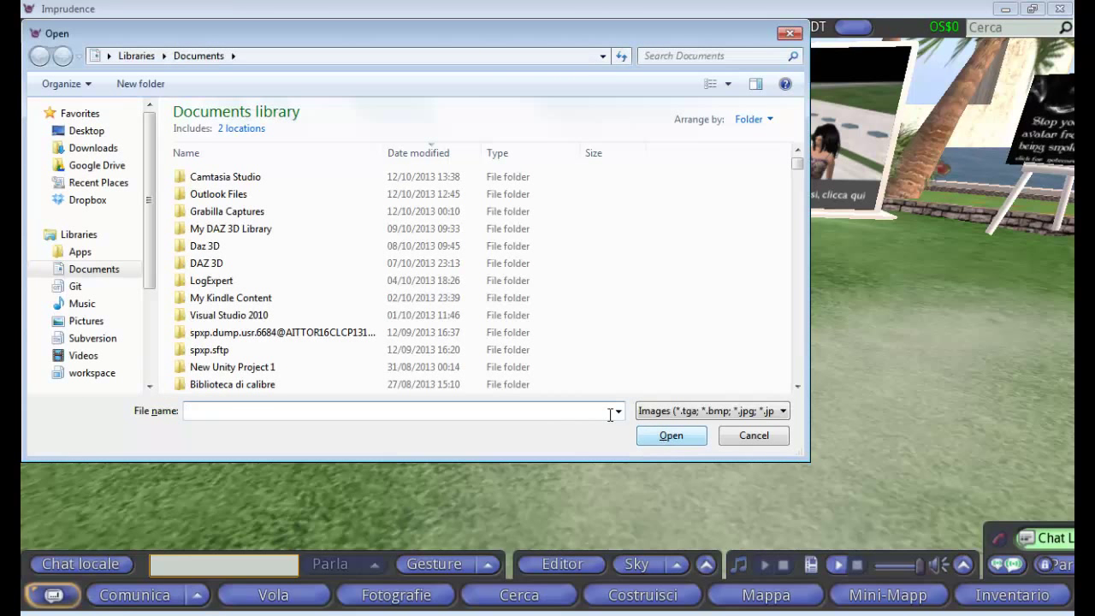
text(c:\)
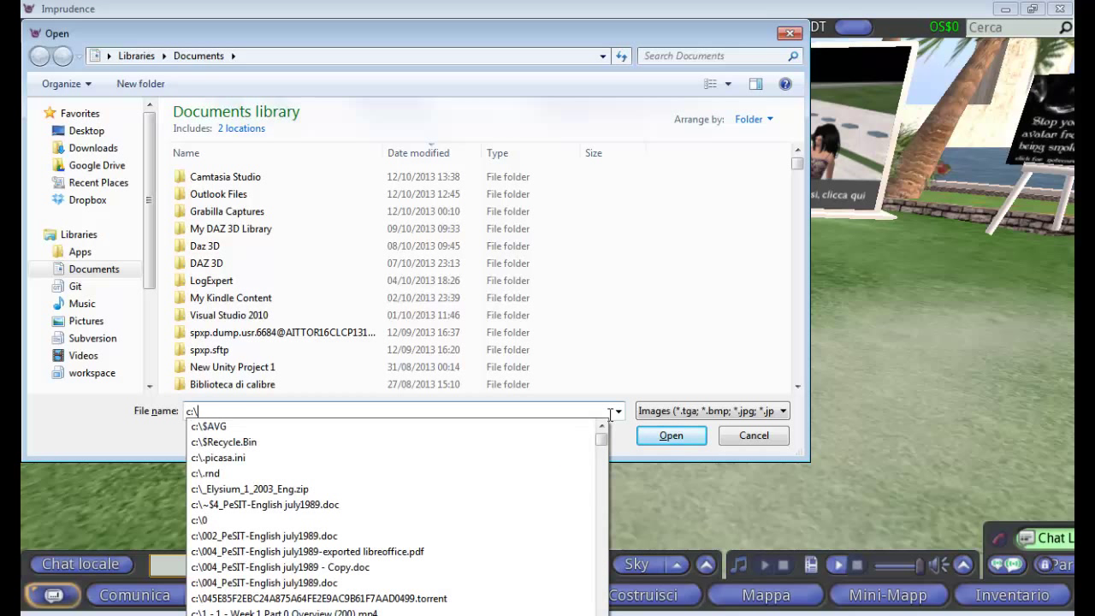
text(chiesa)
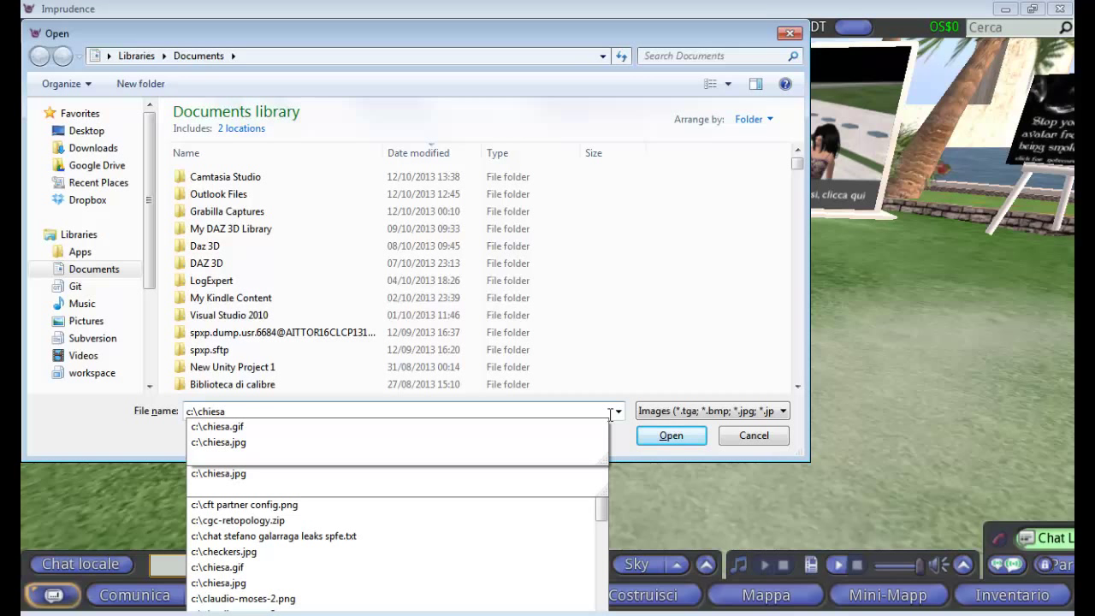
key(Down)
key(Down)
key(Return)
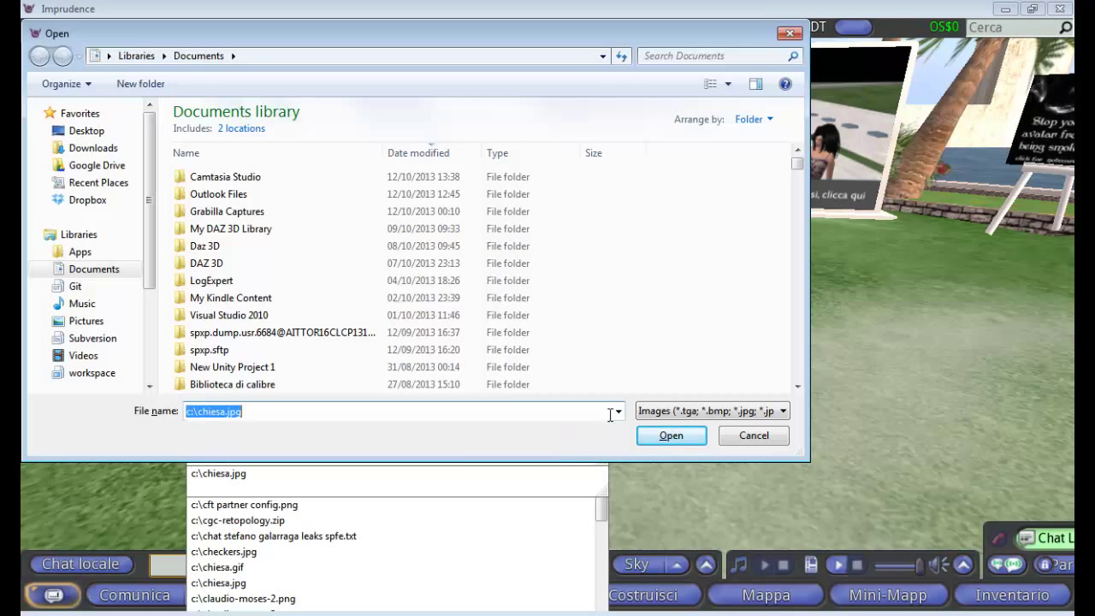
key(Return)
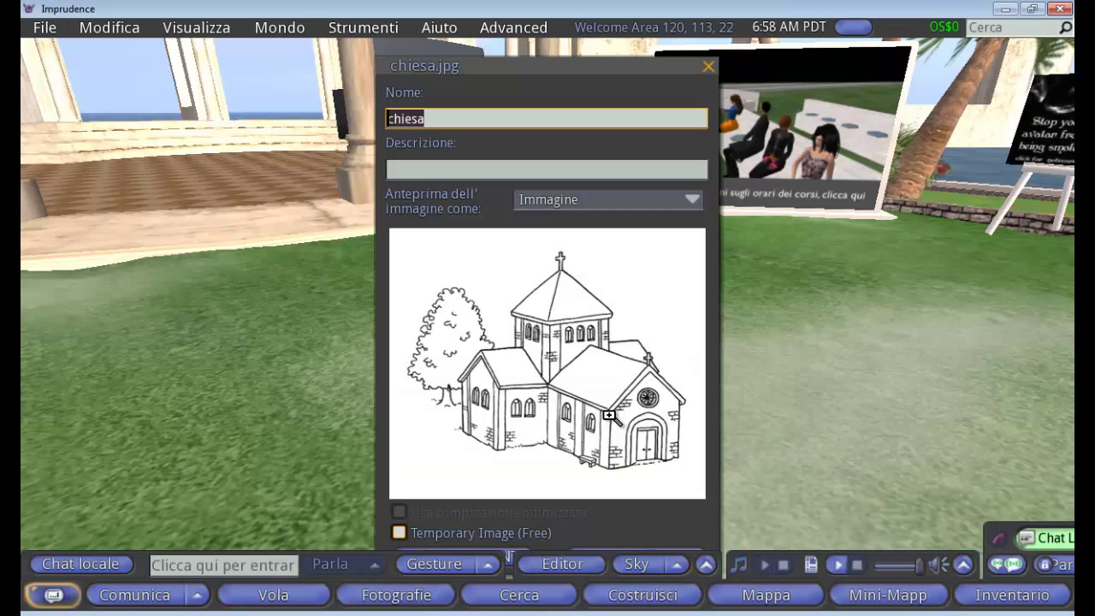
Step: Upload the image under the name chiesa and dismiss the upload notice
drag(534, 68, 534, 46)
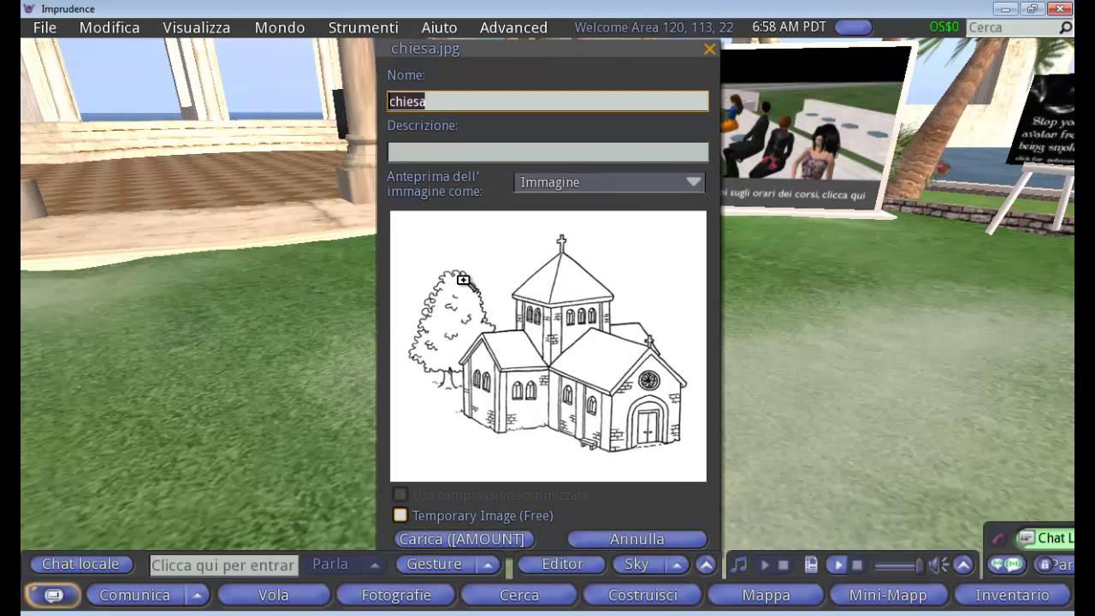
click(448, 540)
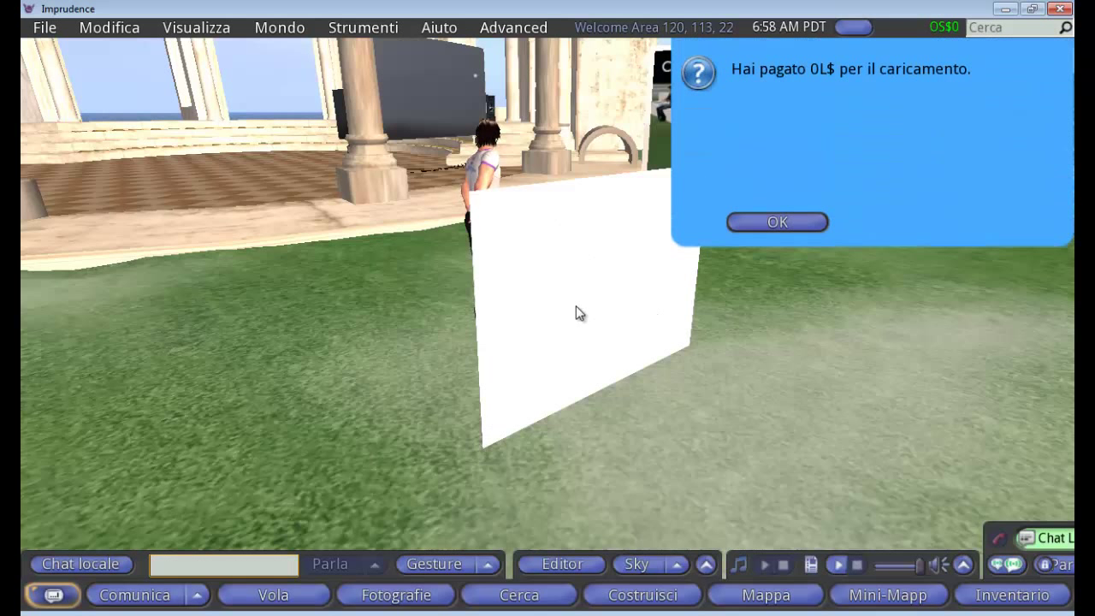
click(778, 222)
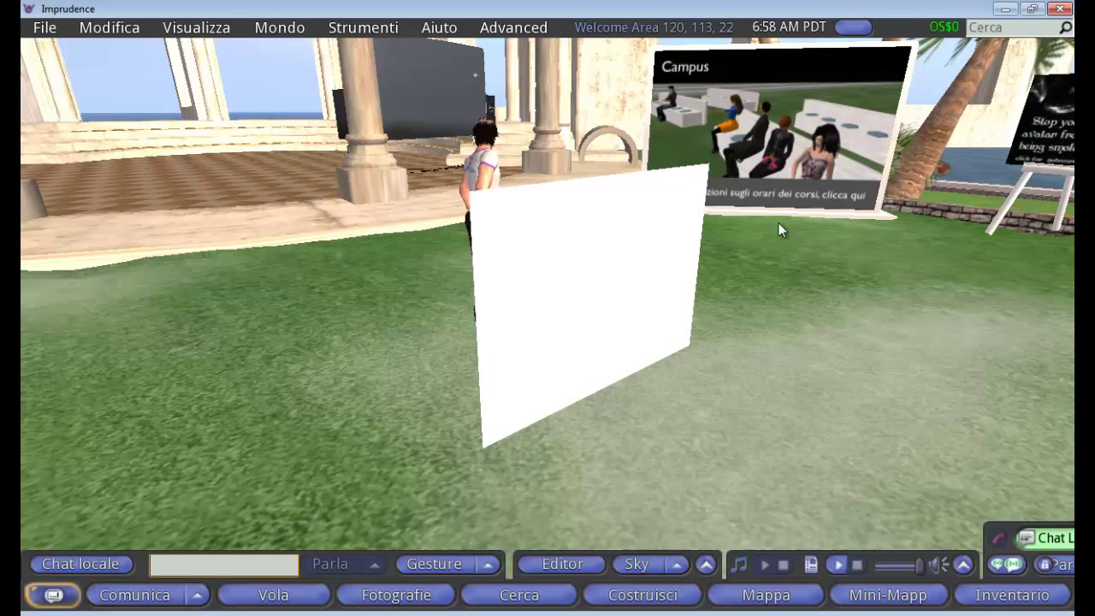
Step: Find the chiesa texture among the recent inventory items and apply it to the white panel's face
click(988, 602)
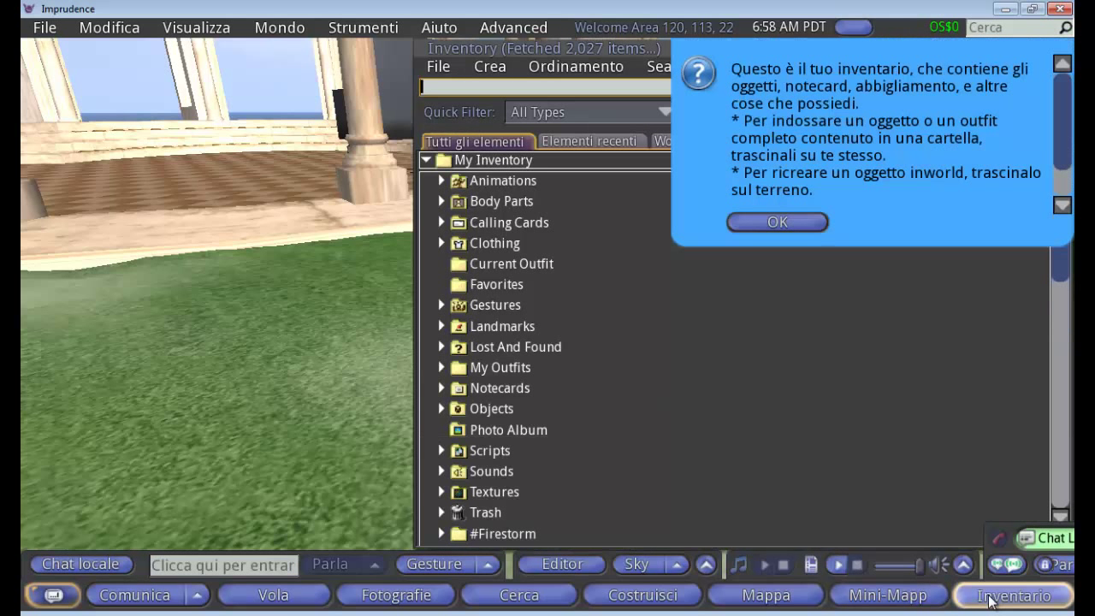
click(816, 223)
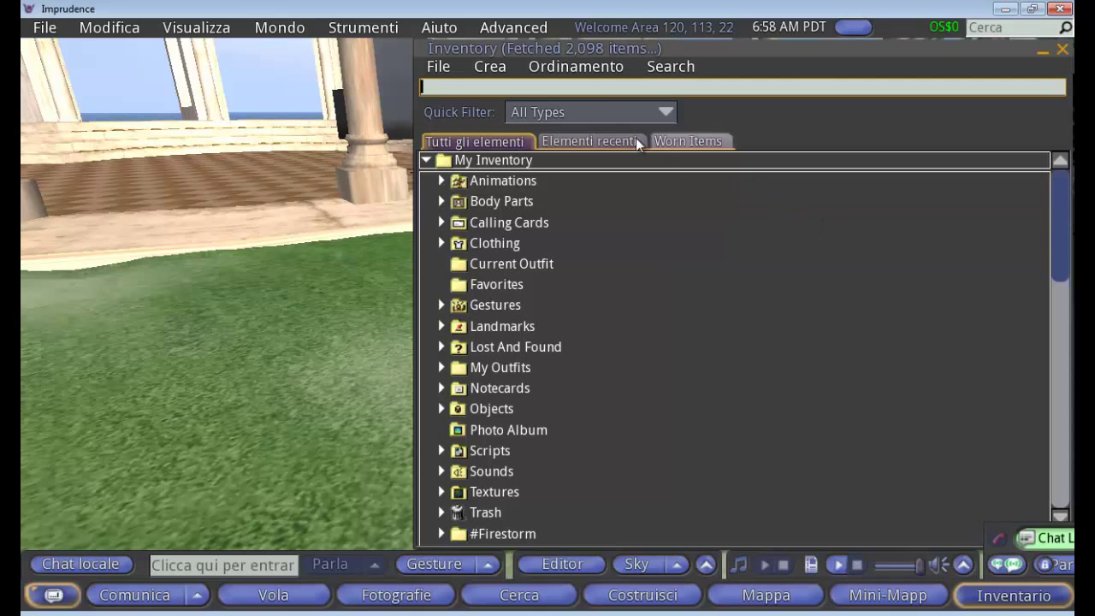
click(600, 141)
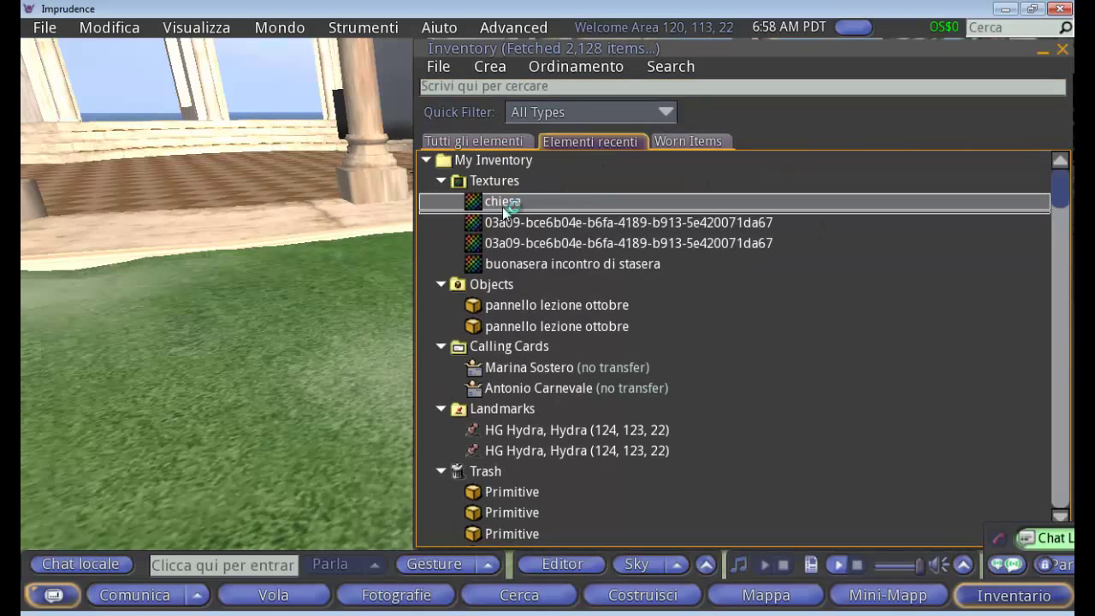
drag(602, 47, 944, 89)
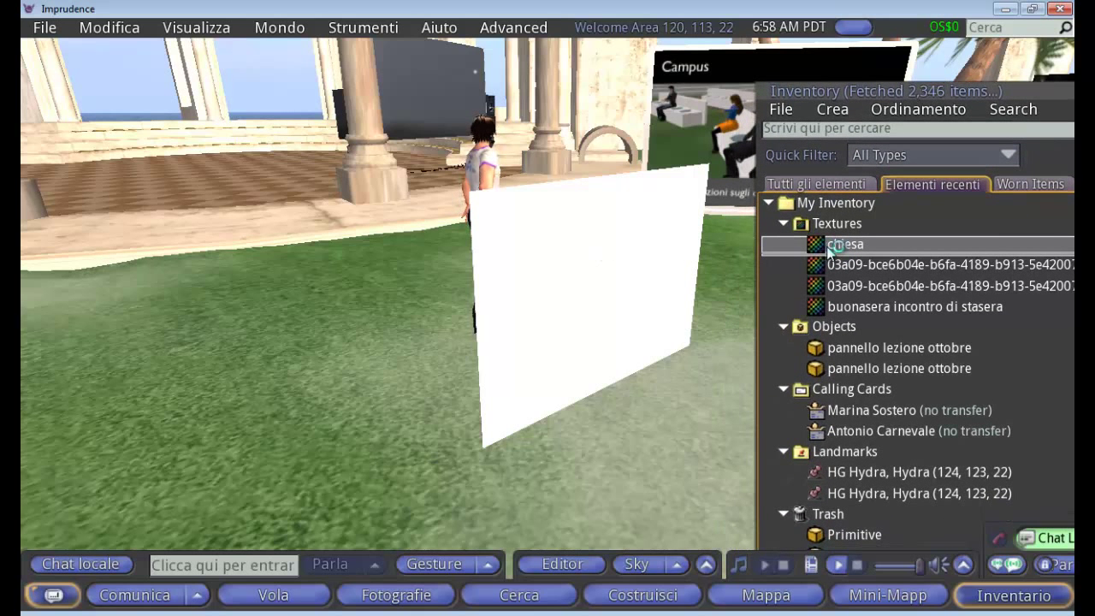
drag(828, 250, 586, 285)
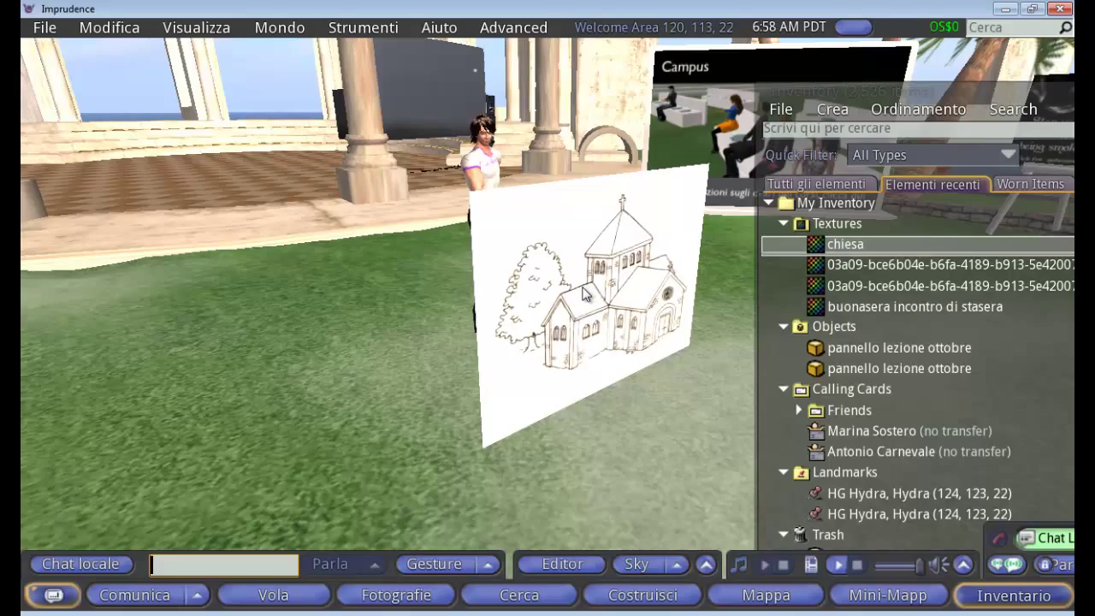
Step: Examine the church drawing on the panel up close and switch back from Paint.NET to Imprudence
alt+click(609, 325)
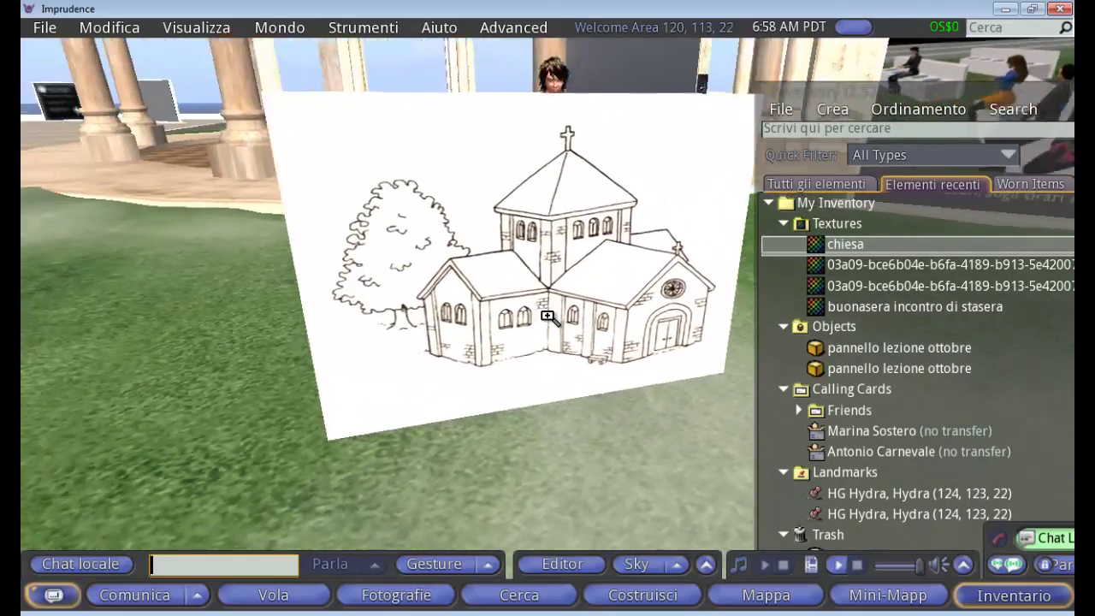
alt+drag(548, 317, 550, 313)
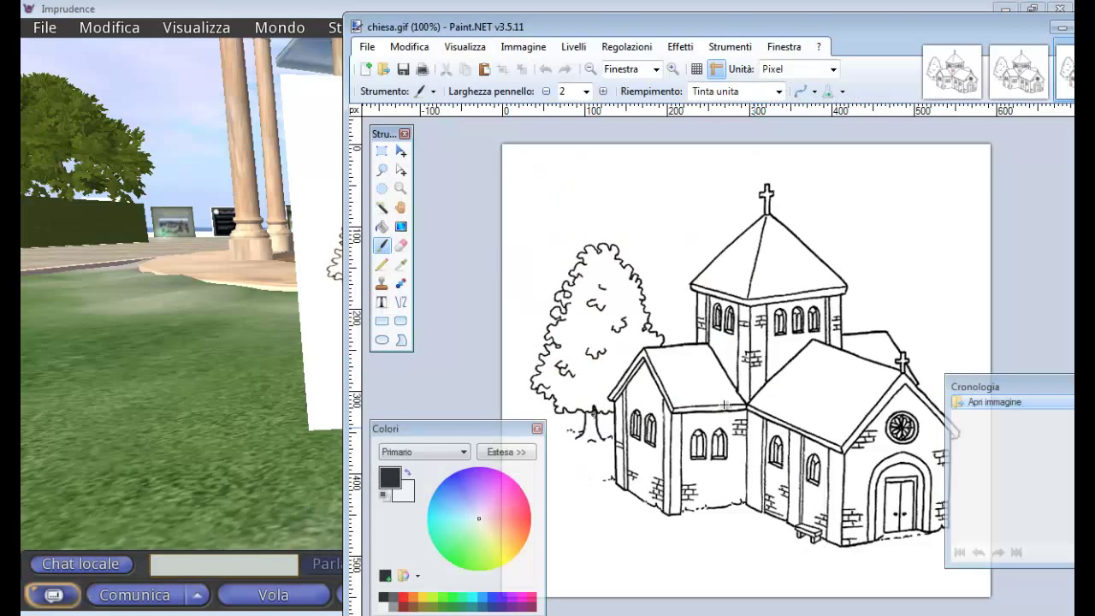
click(247, 403)
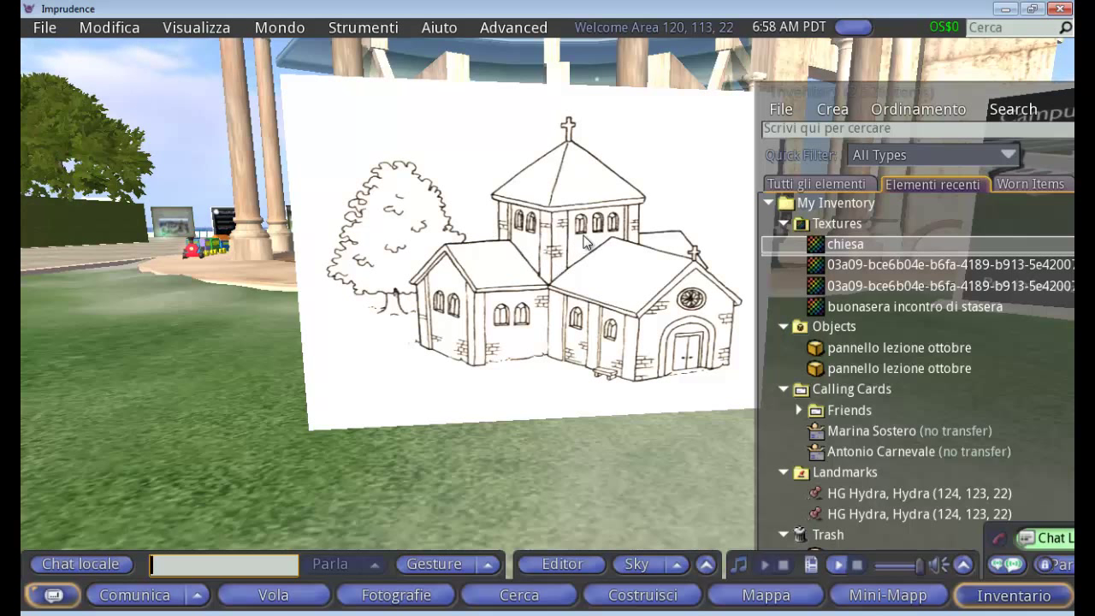
Step: Open the church panel for editing and stretch it sideways to about 2.18 m along the Y axis
right_click(544, 274)
click(589, 326)
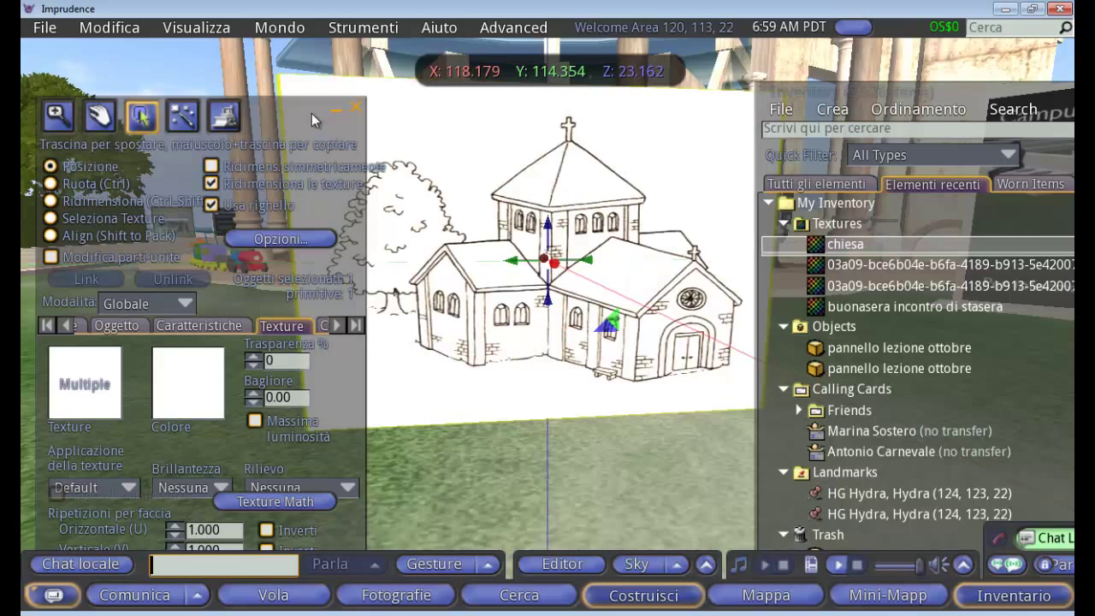
drag(312, 113, 176, 149)
key(ctrl+shift)
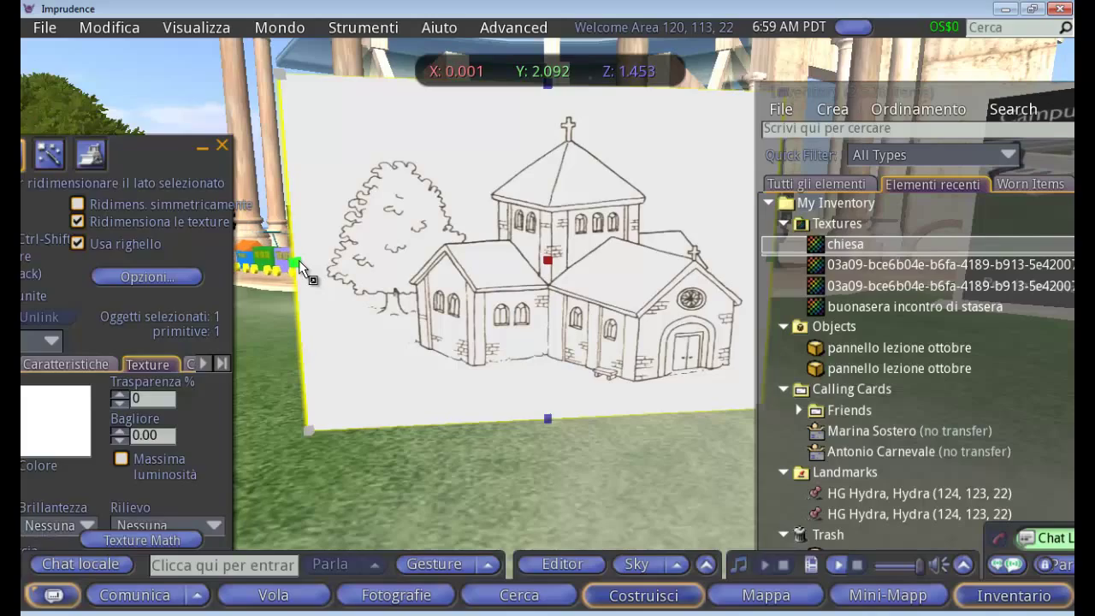
drag(298, 260, 274, 270)
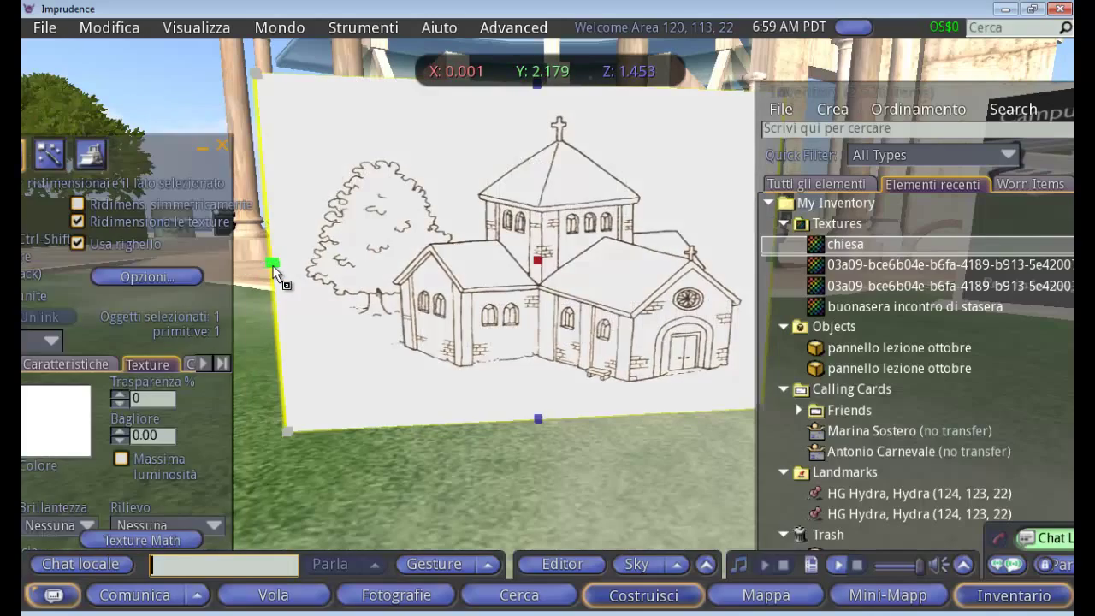
Step: Close the inventory window and move the build window clear of the church panel
drag(177, 137, 218, 104)
drag(1043, 109, 596, 196)
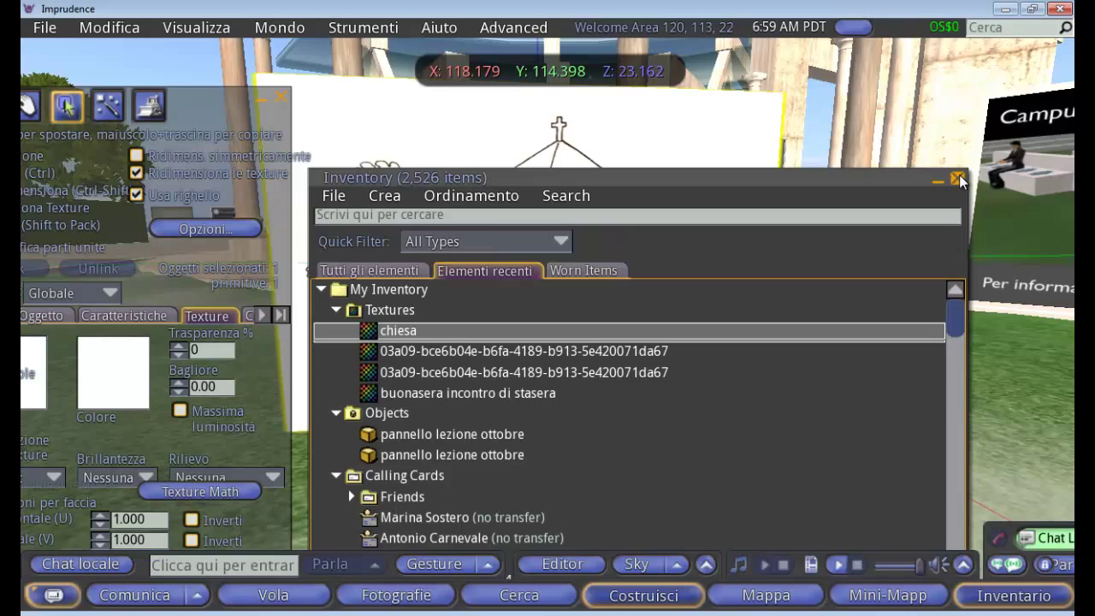
click(957, 178)
drag(217, 94, 1042, 90)
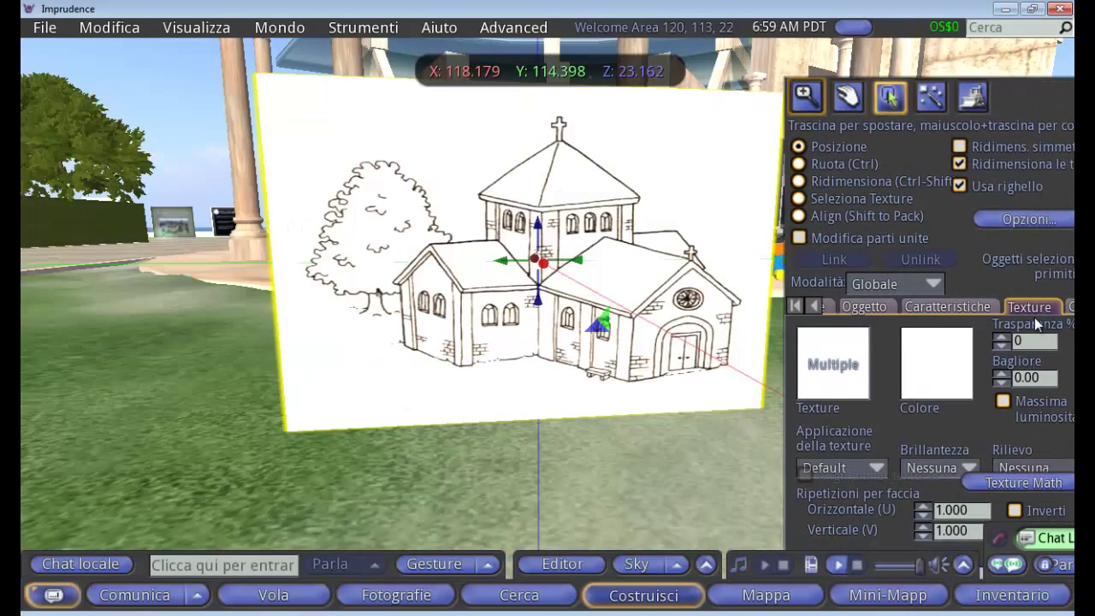
Step: Turn on full brightness for the church panel and set its glow to 0.01
click(1004, 402)
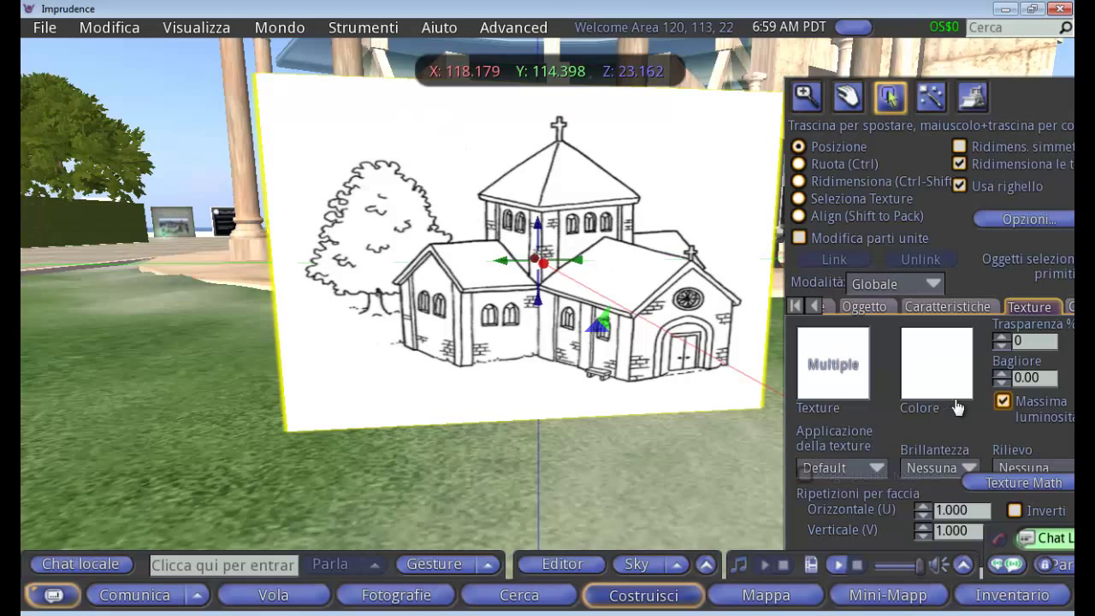
click(1002, 403)
click(1002, 374)
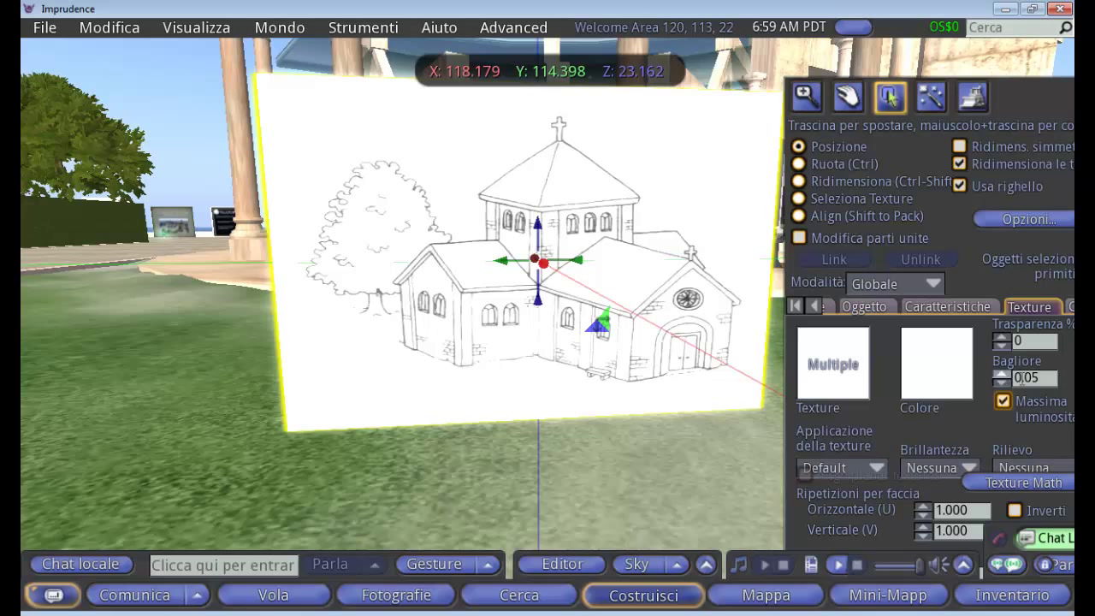
click(1043, 380)
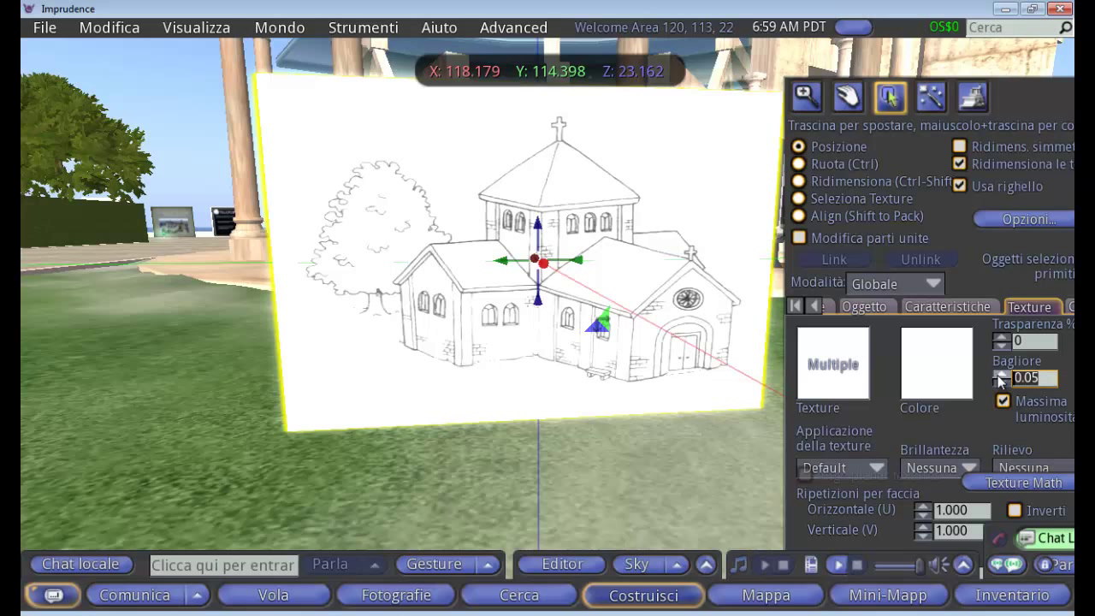
text(0.01)
key(Return)
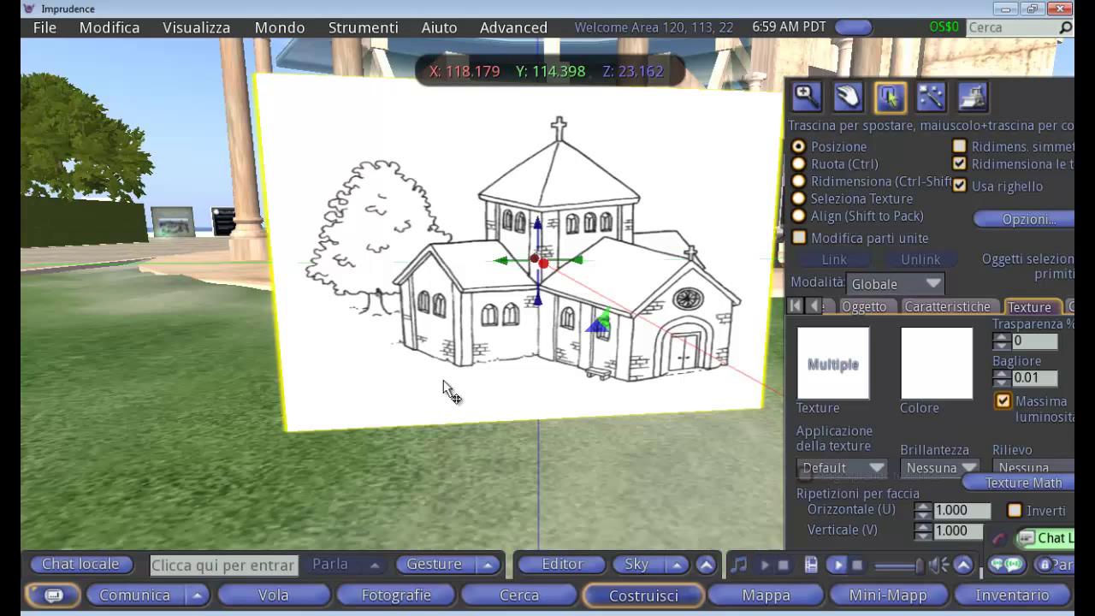
Step: Deselect the panel, start another image upload and choose the file rosa.jpg from drive C
click(460, 456)
key(ctrl+u)
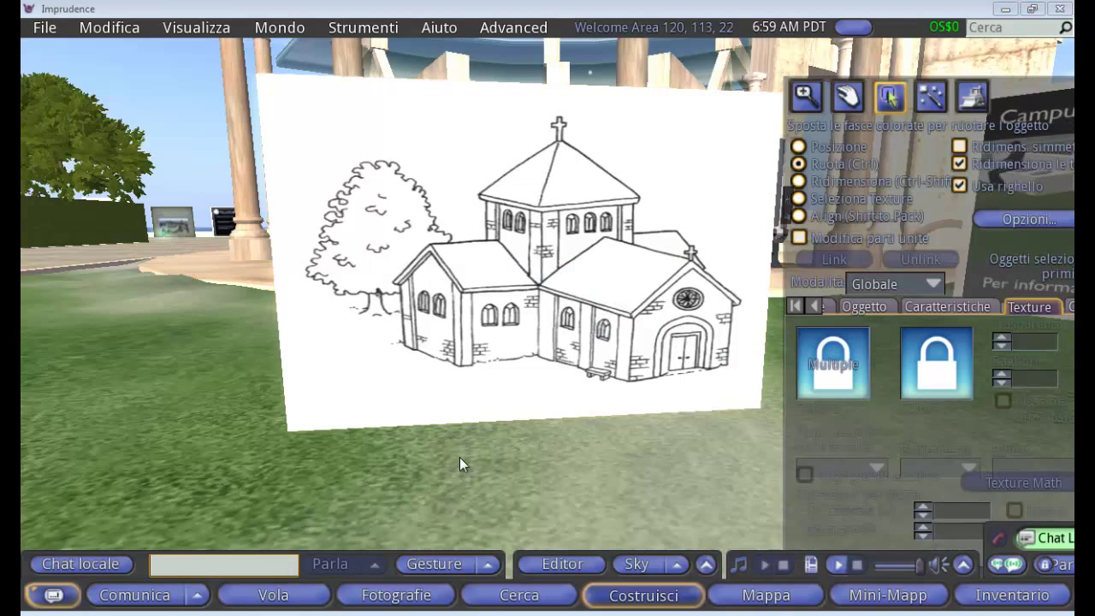
text(r)
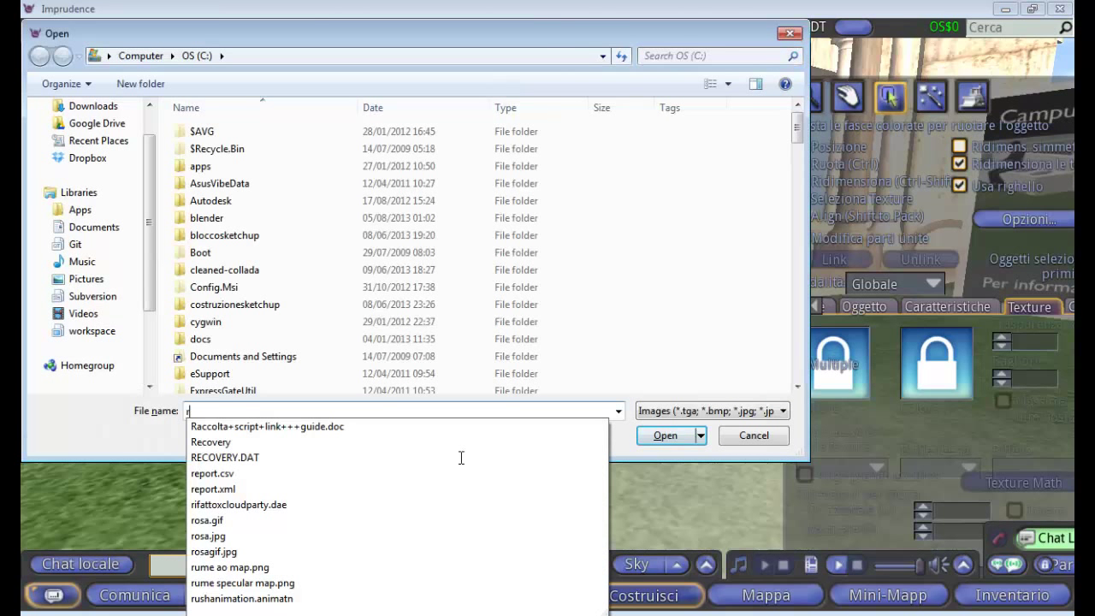
text(os)
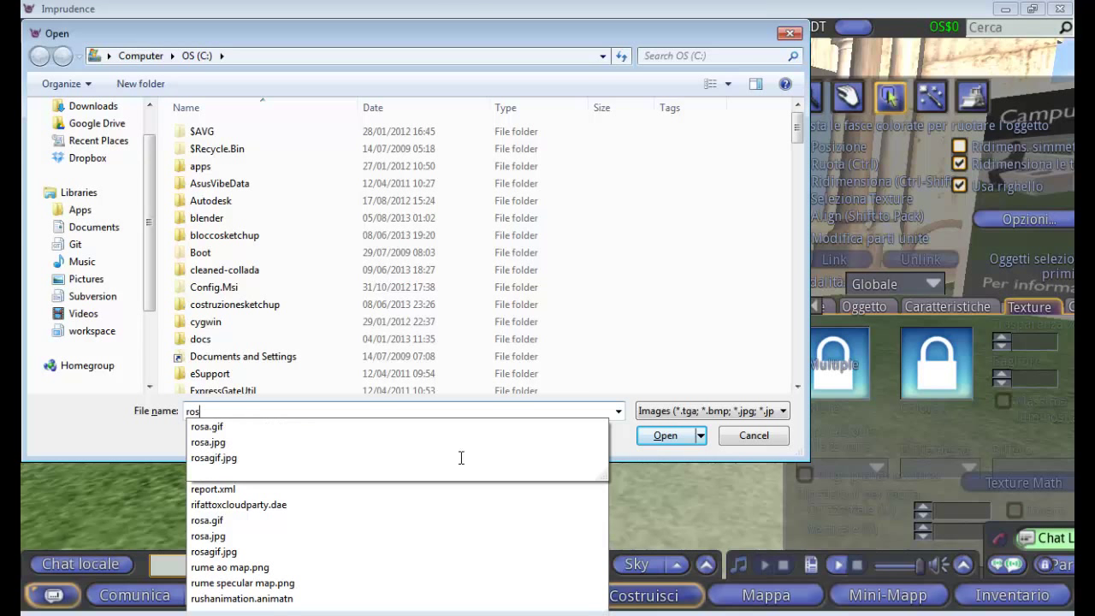
click(343, 439)
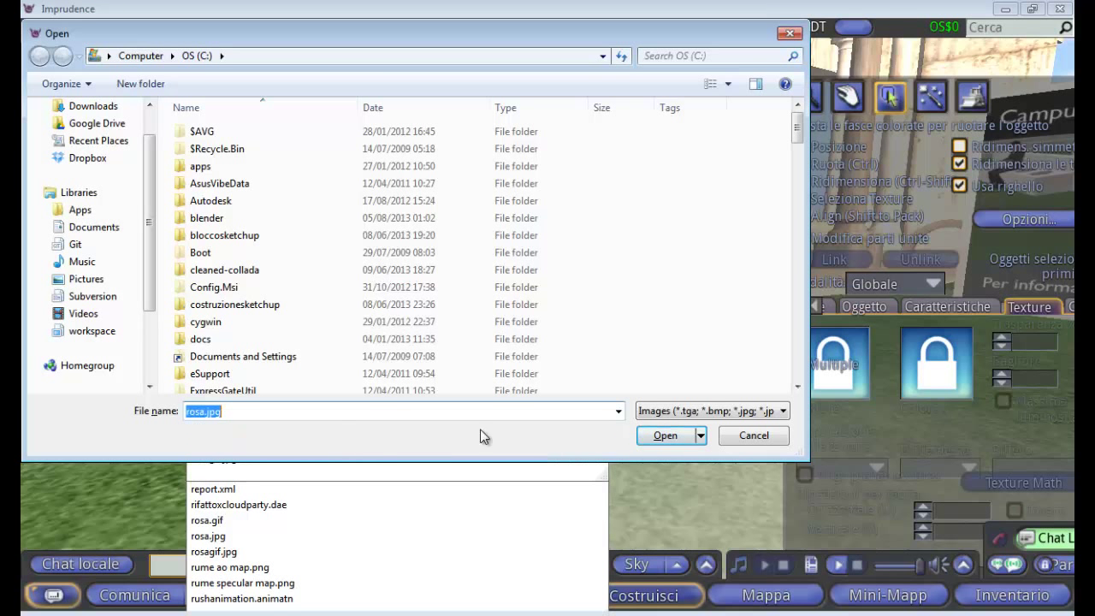
click(670, 435)
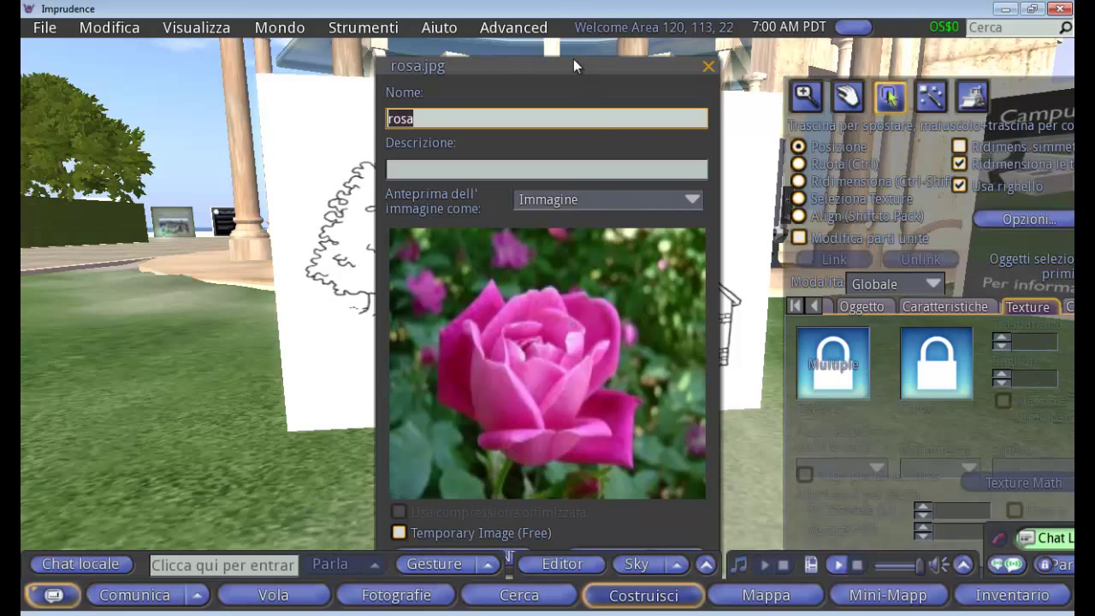
Step: Upload the image under the name rosa and dismiss the payment notice
drag(573, 61, 577, 42)
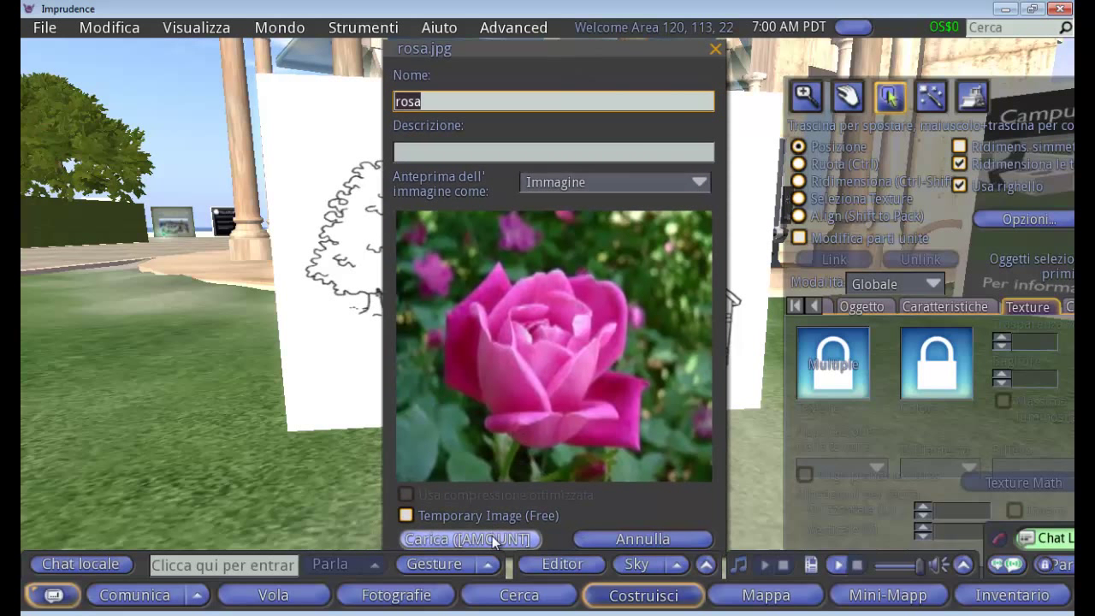
click(492, 538)
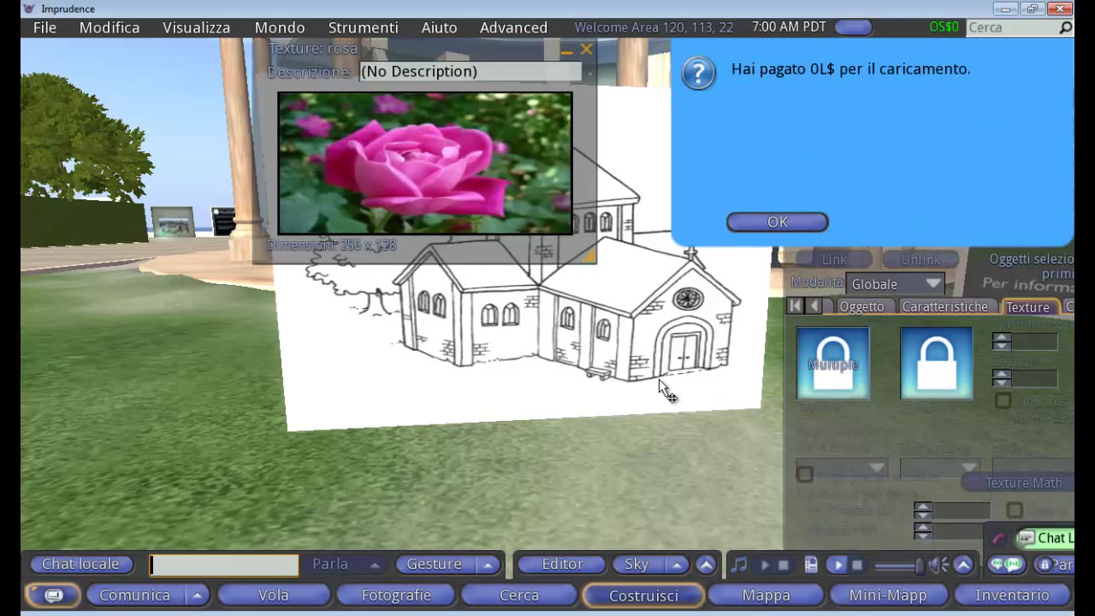
click(759, 224)
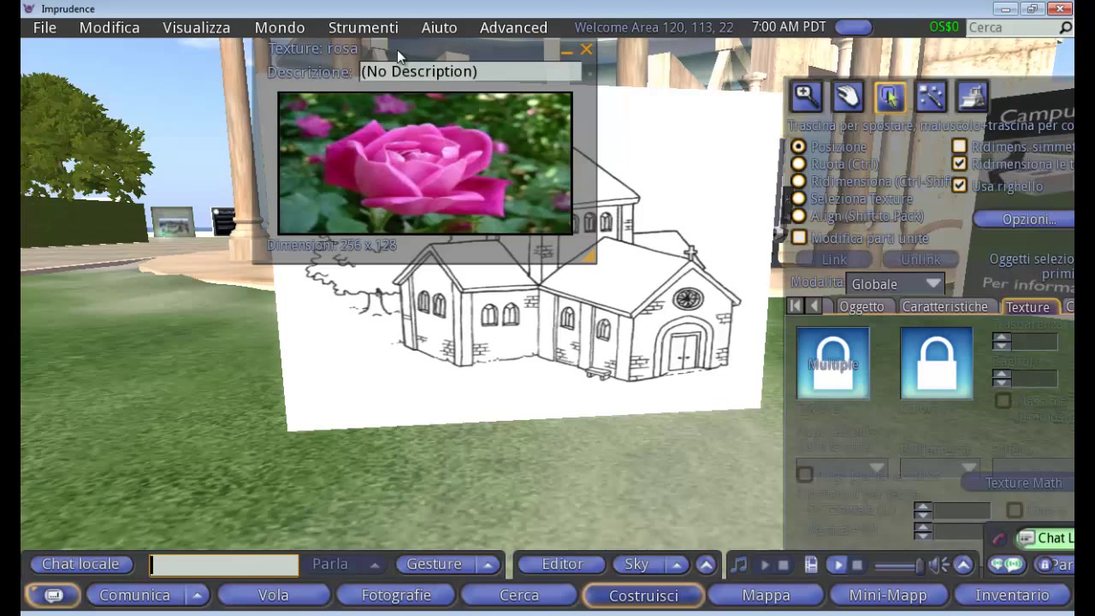
Step: Apply the rosa texture to the panel's face in place of the church and open the panel for editing
drag(398, 50, 291, 70)
mouse_move(288, 185)
mouse_down()
mouse_move(507, 258)
mouse_move(572, 299)
mouse_up()
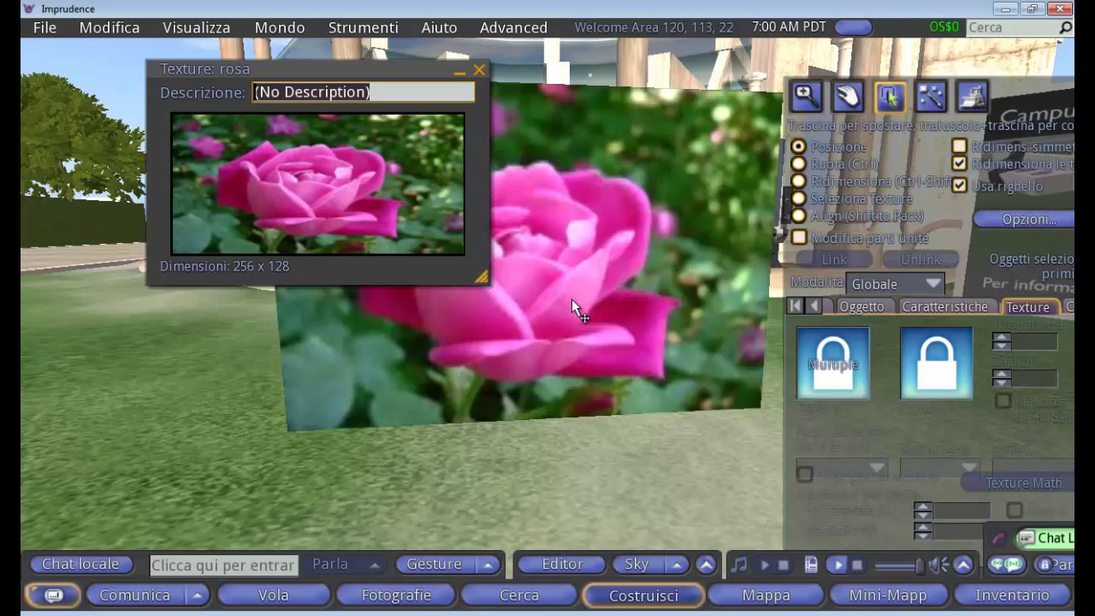
click(479, 71)
right_click(546, 262)
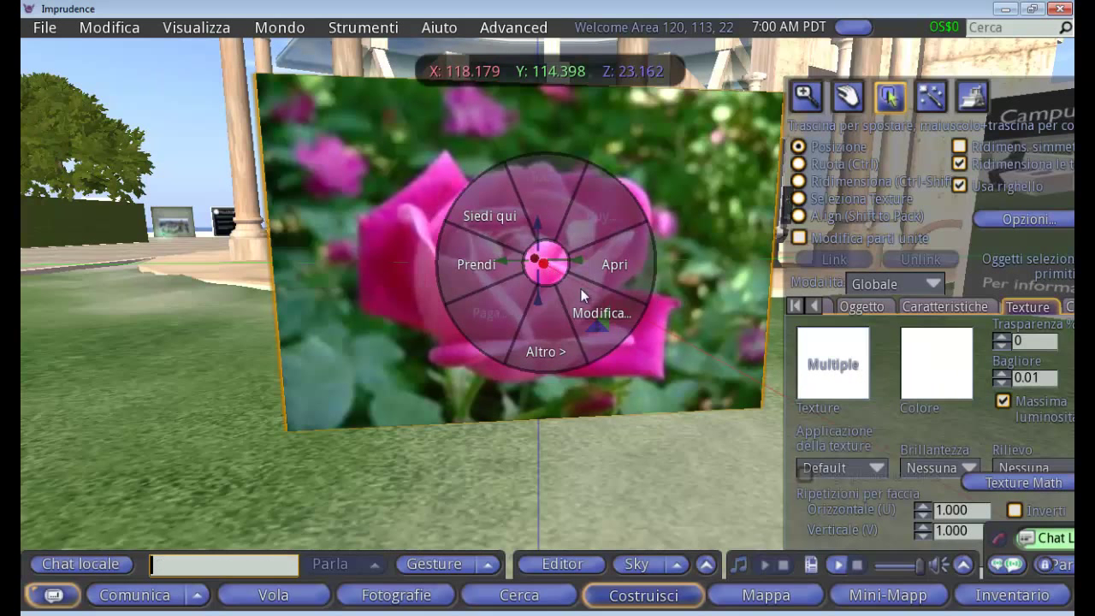
click(589, 308)
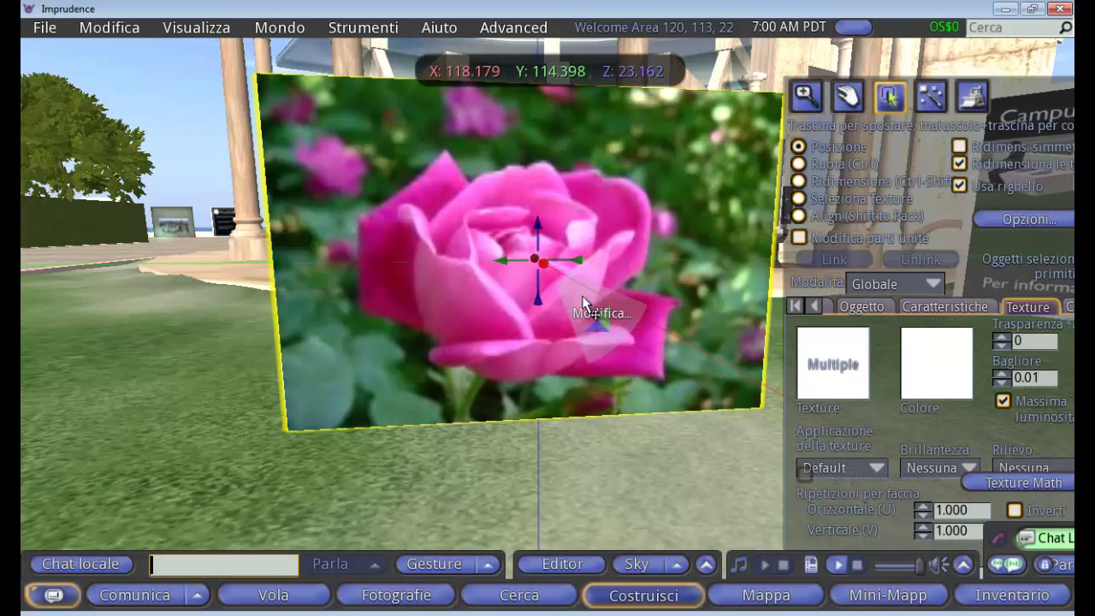
Step: Try a stronger glow on the rose panel, raising it in increments to 0.26
click(1002, 374)
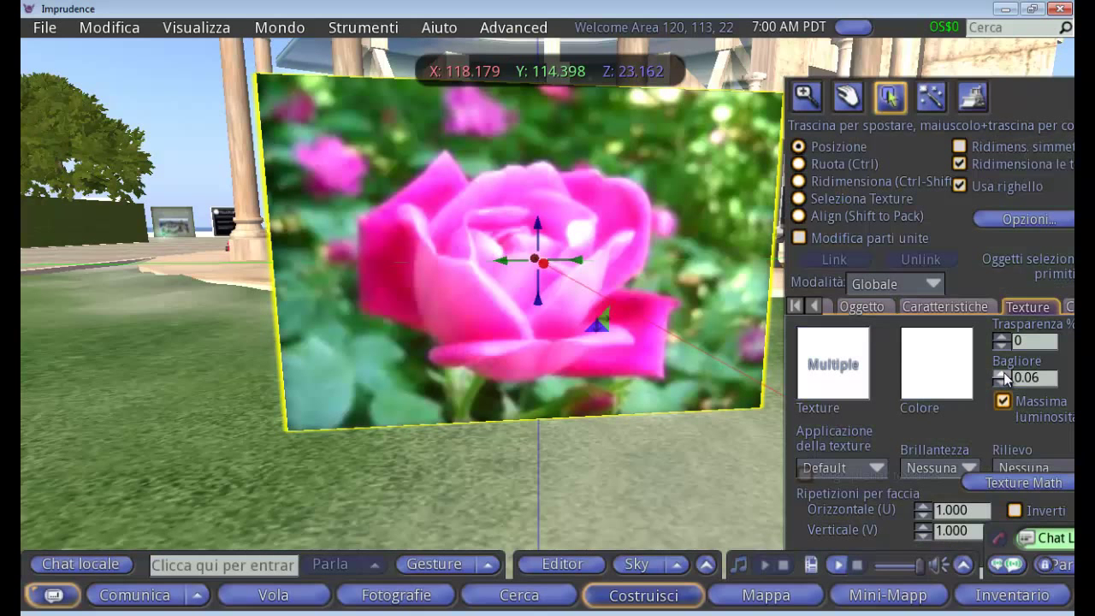
click(1002, 373)
click(1003, 374)
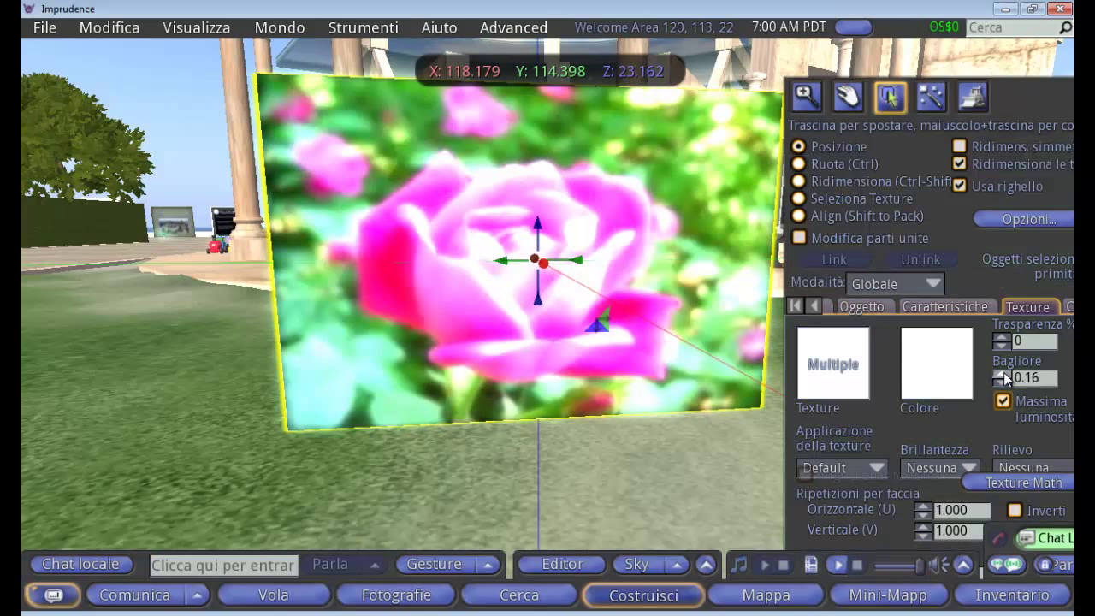
click(1003, 374)
click(1003, 374)
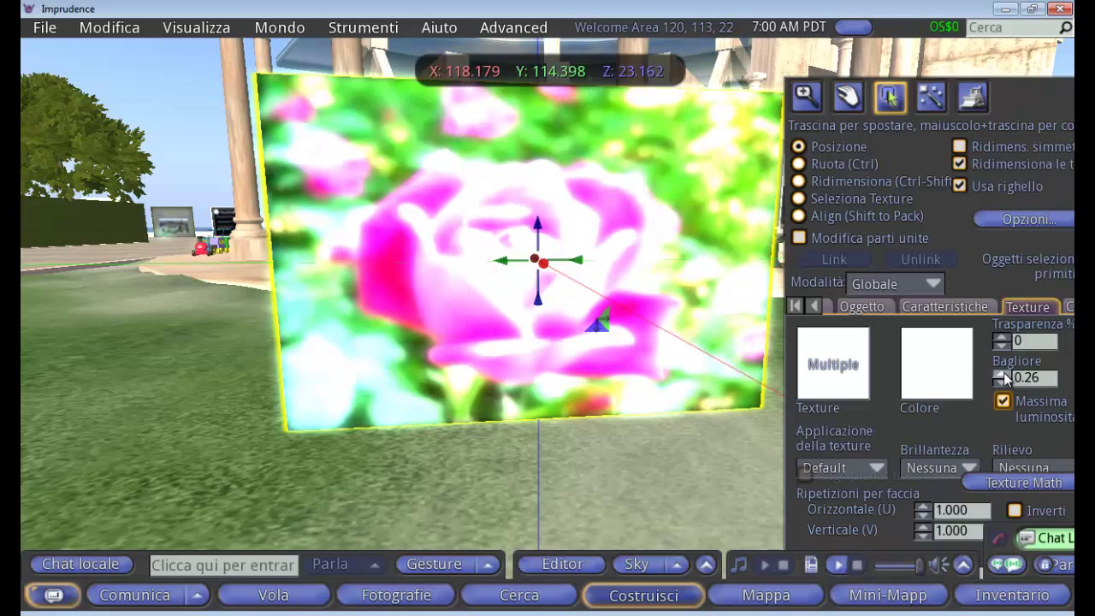
Step: Lower the rose panel's glow again and set it to 0.01
click(1001, 383)
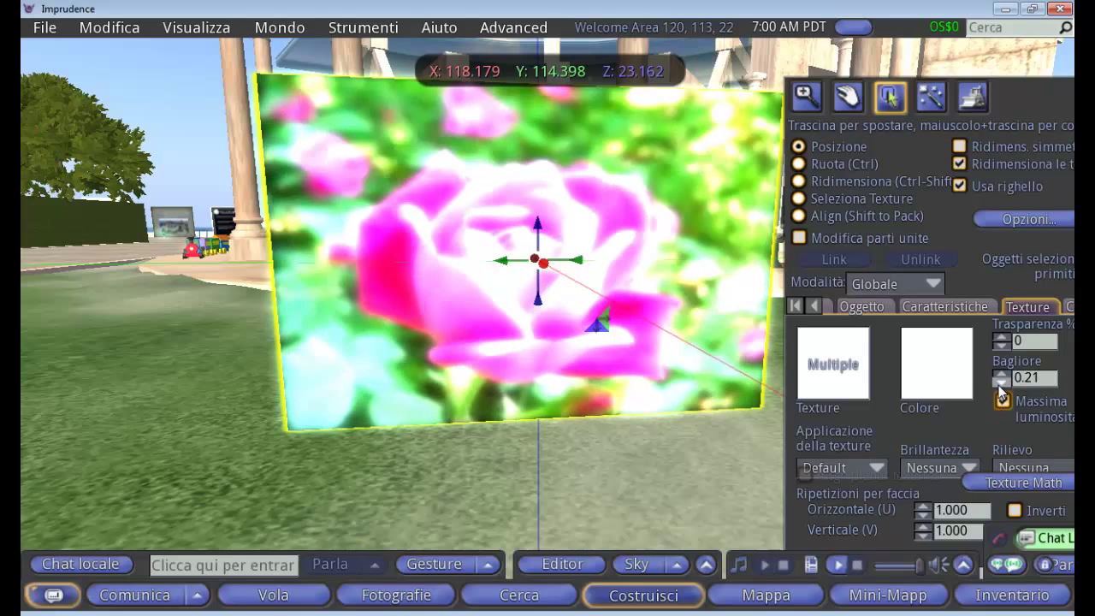
click(1001, 382)
click(1001, 382)
click(1001, 382)
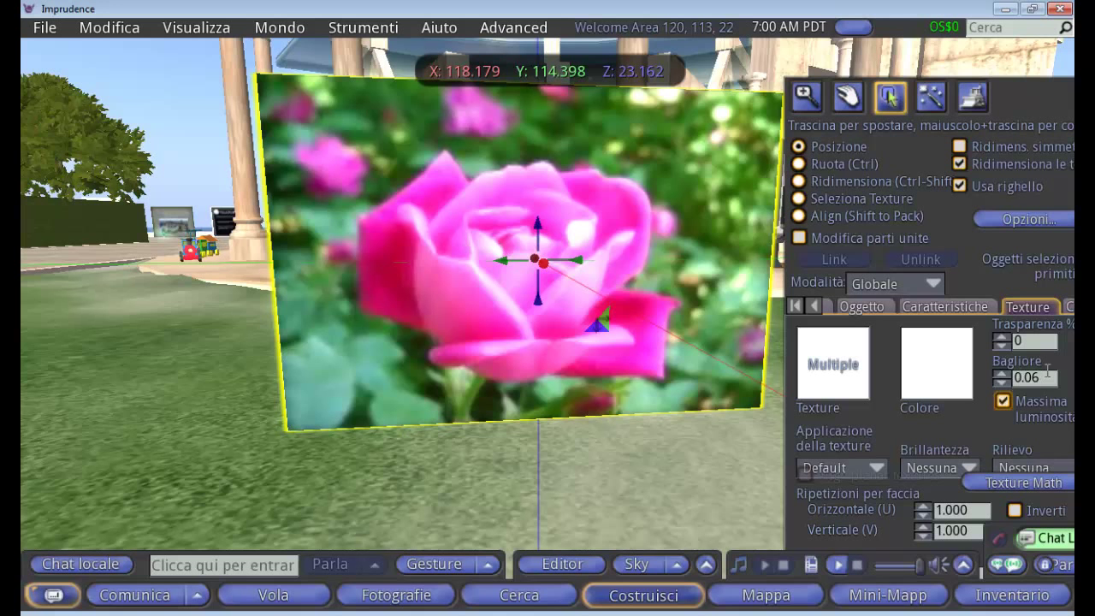
click(1048, 376)
key(BackSpace)
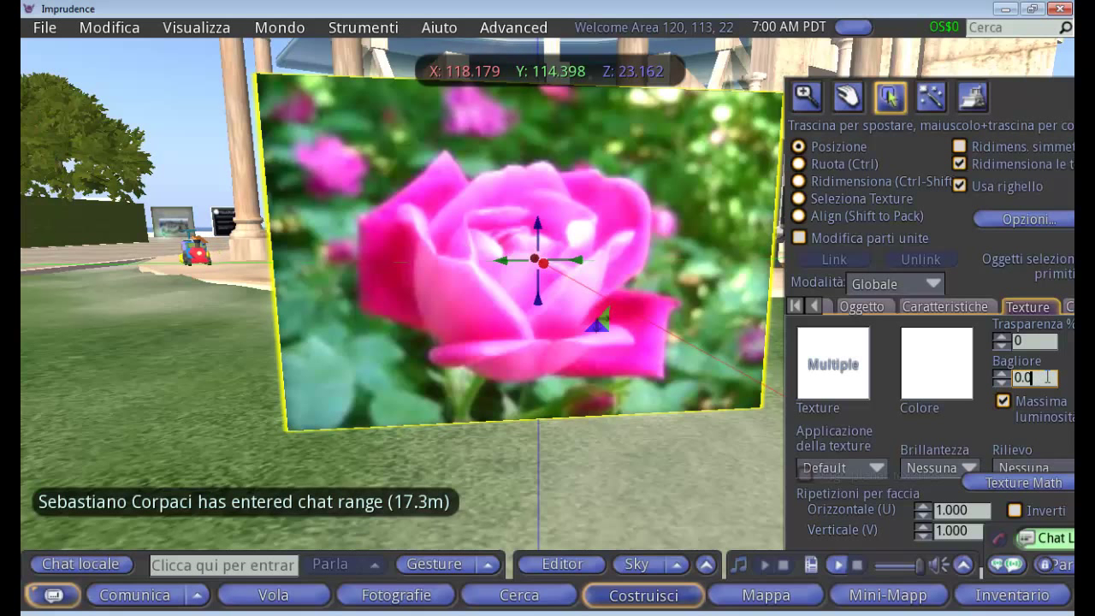
key(Return)
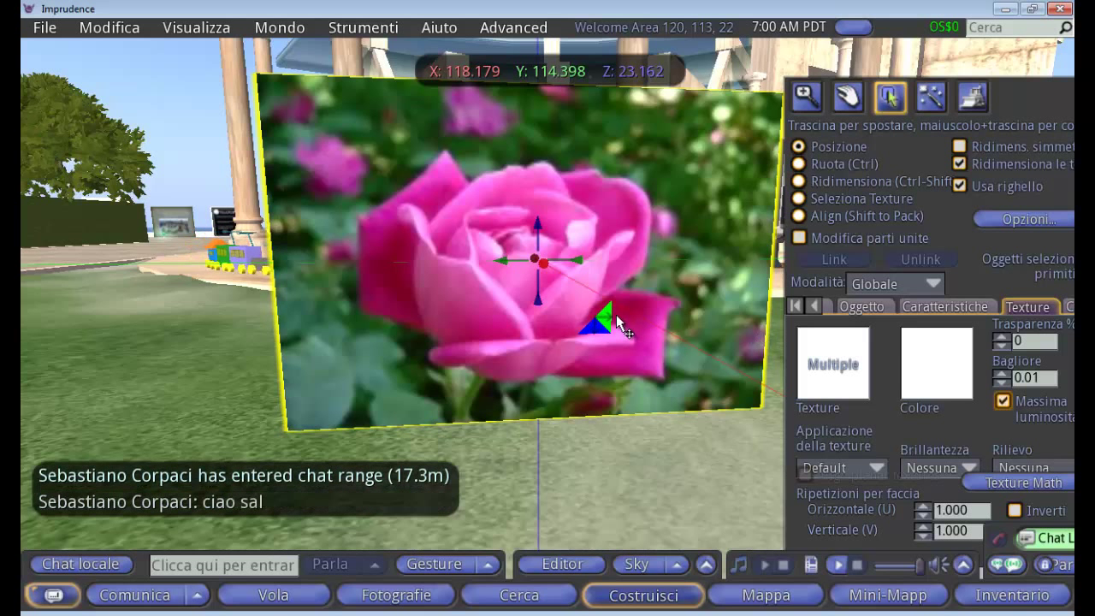
Step: Set the rose panel's transparency to 22% and close the build window
click(1001, 338)
click(1001, 338)
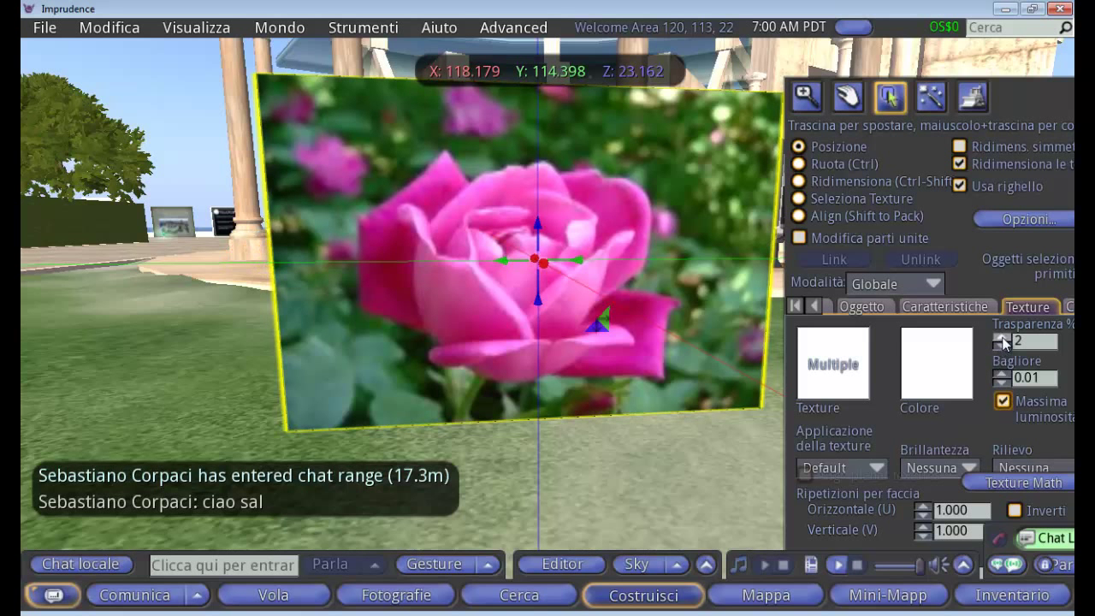
drag(1001, 338, 1005, 351)
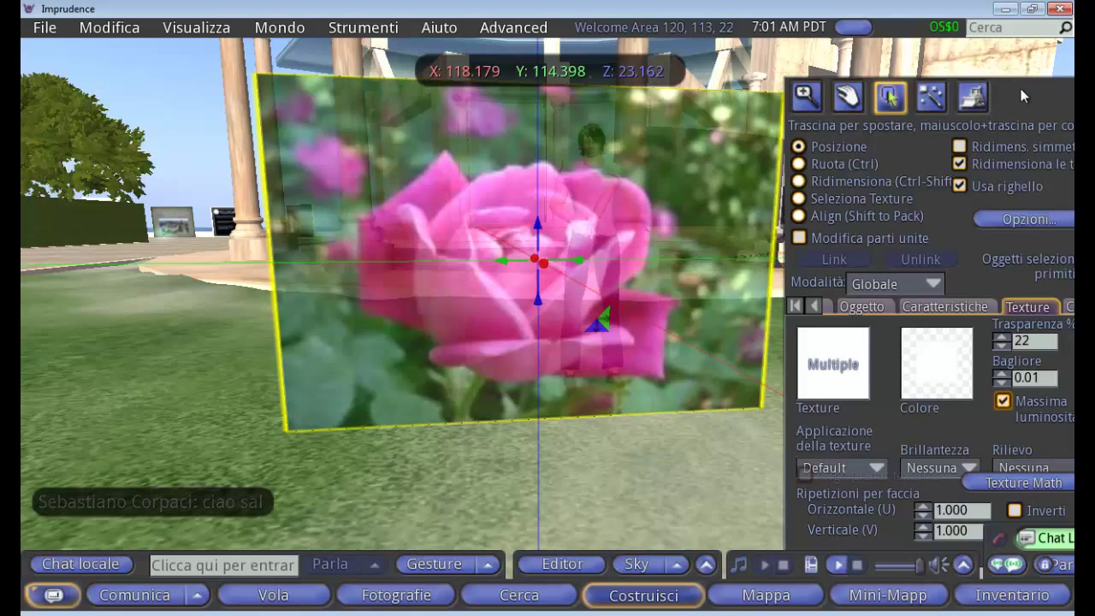
drag(980, 116, 749, 165)
click(870, 141)
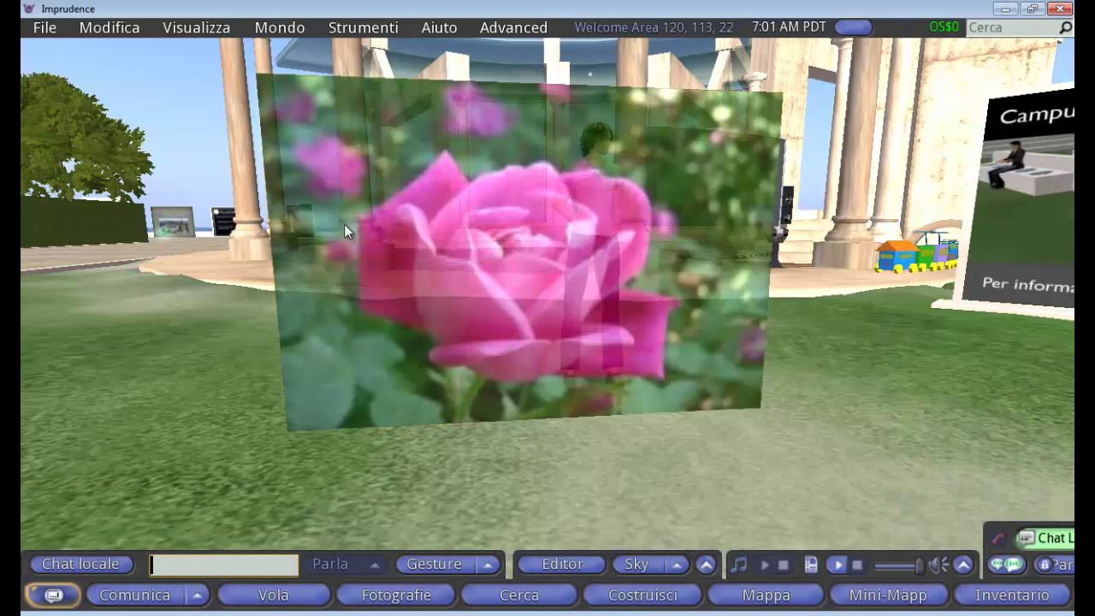
Step: Take the rose panel into the inventory and rename the object Pannello con la rosa
right_click(441, 228)
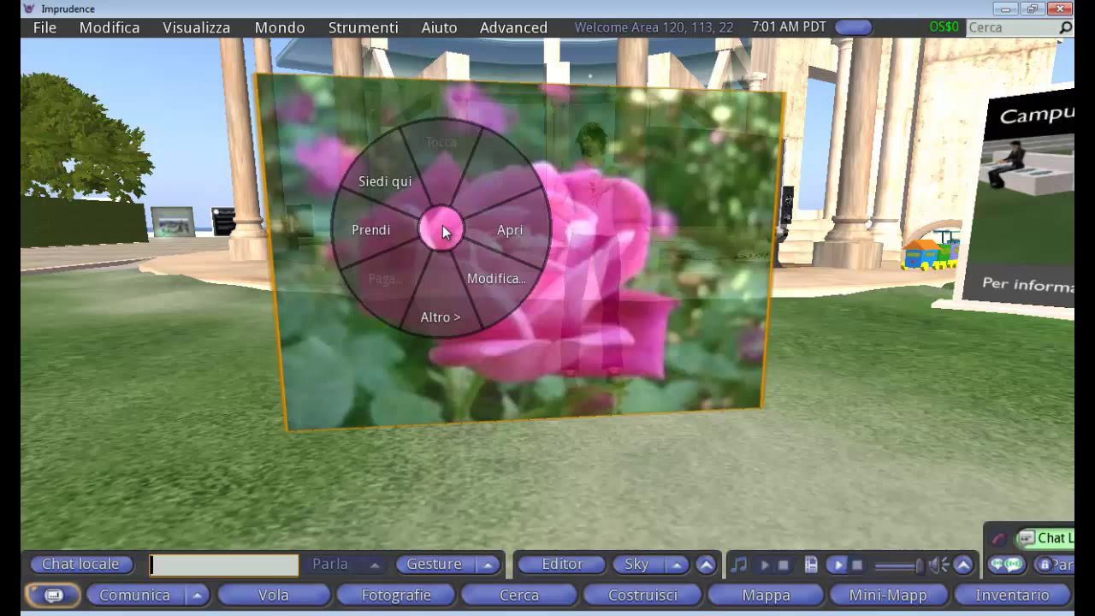
click(370, 230)
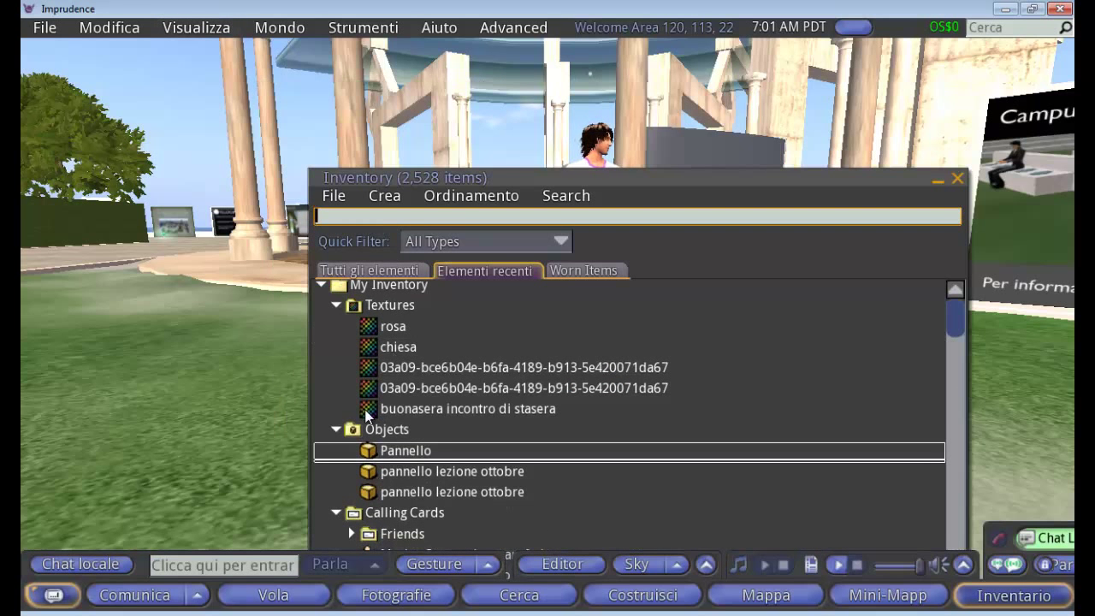
click(408, 453)
click(409, 455)
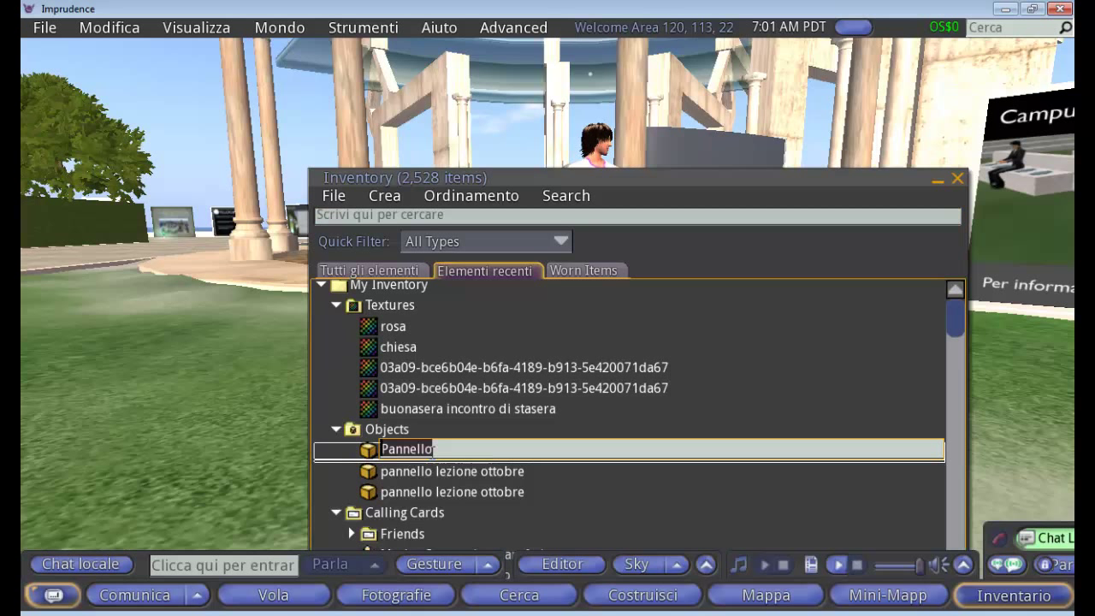
click(459, 450)
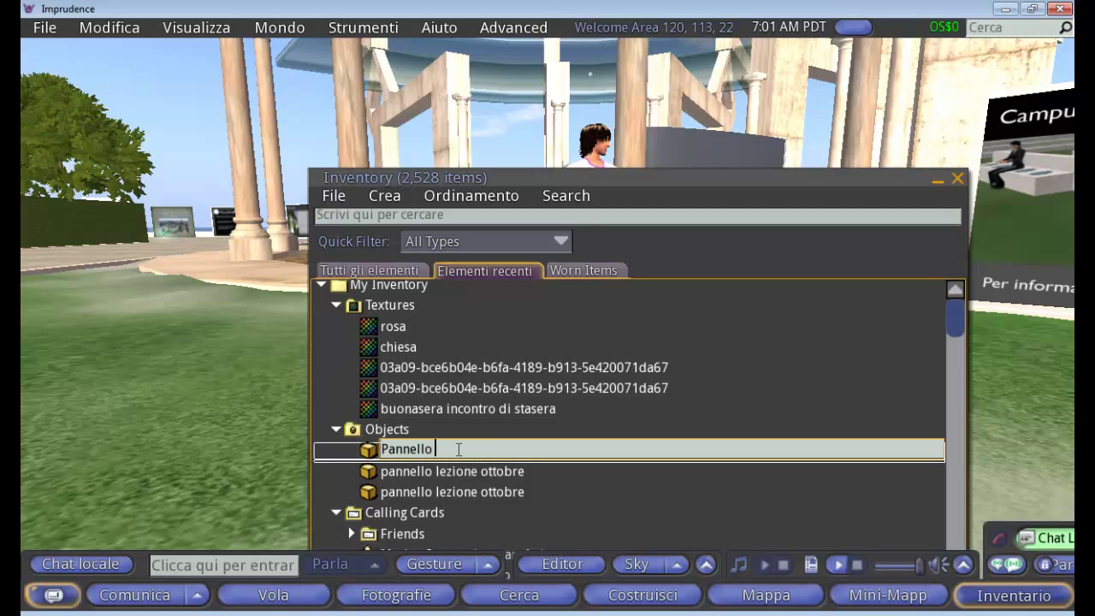
text(con la rosa)
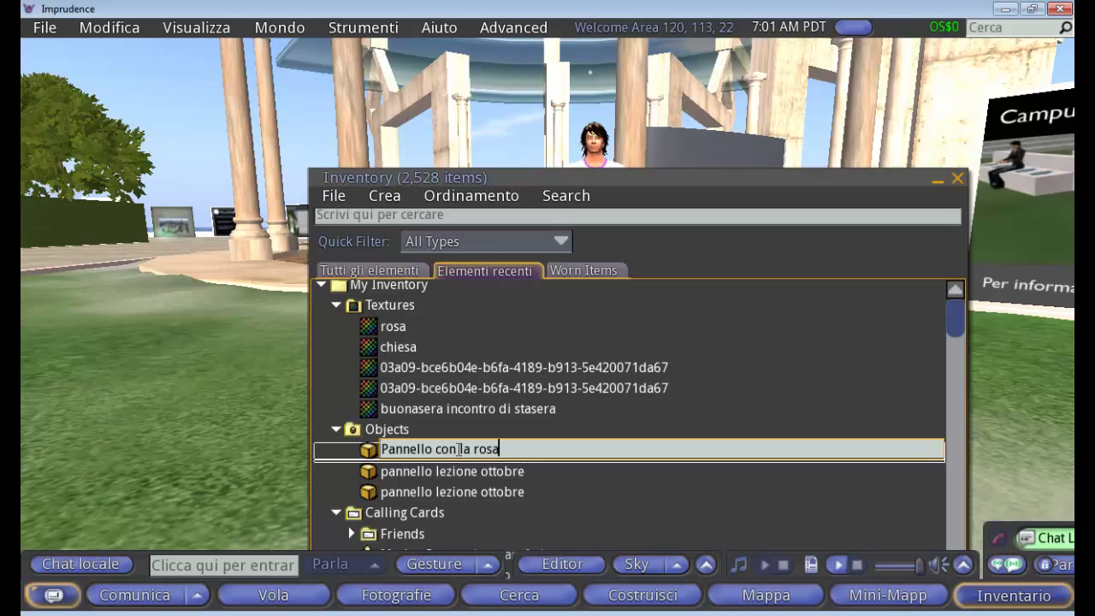
key(Return)
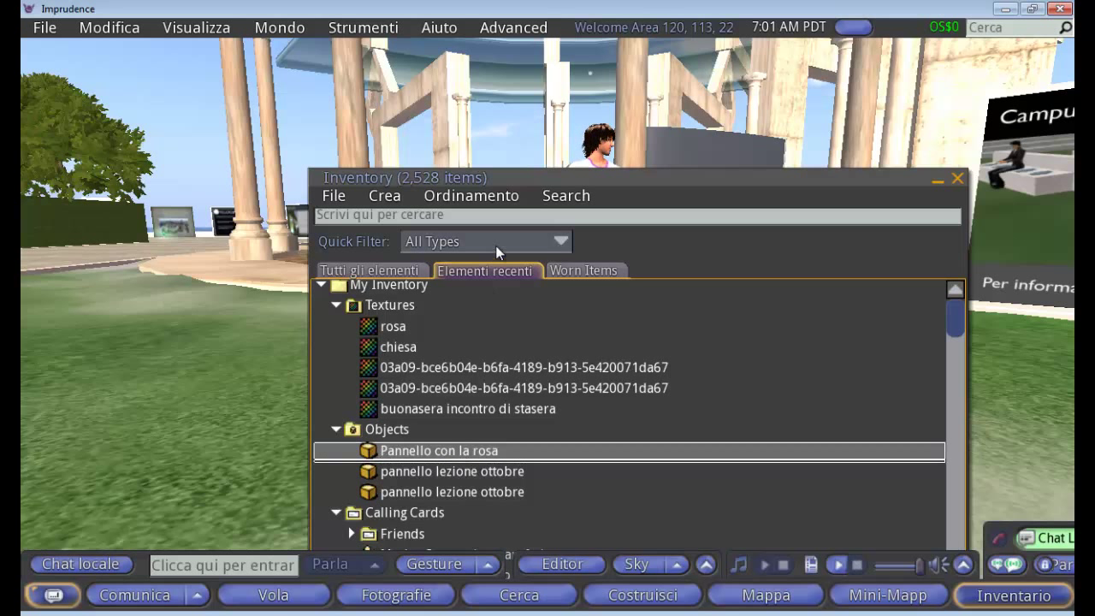